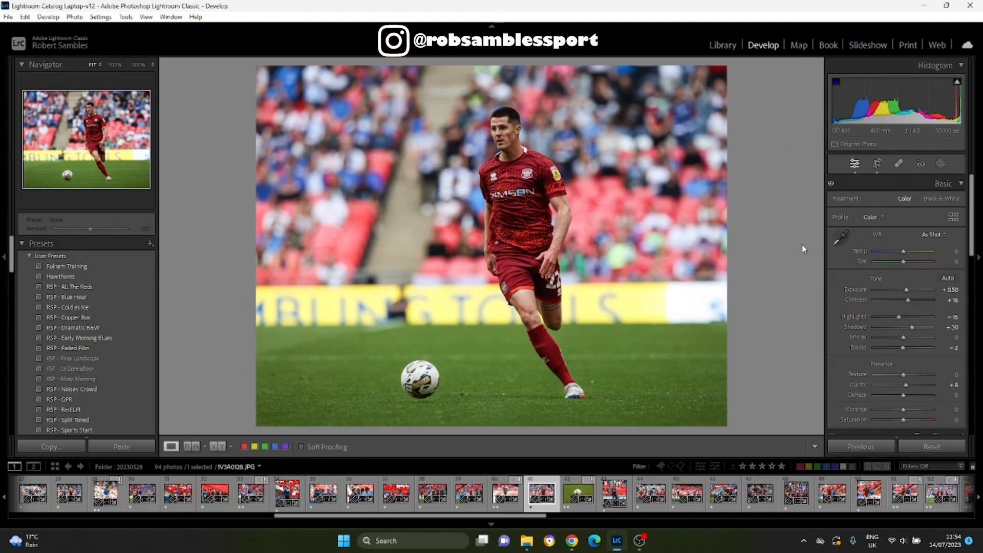
Apply automatic tone to the footballer photo, then reset all of its develop settings.
left_click(947, 278)
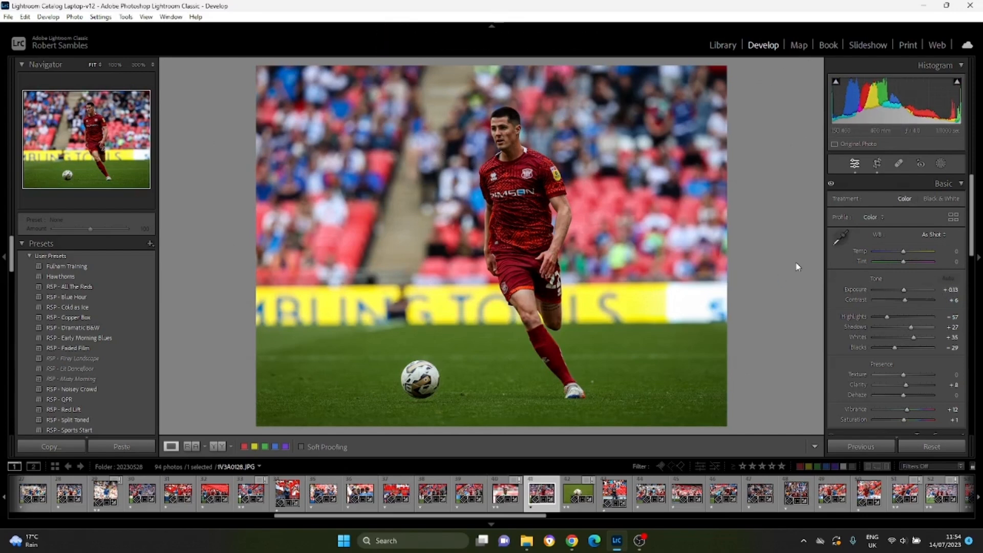
left_click(936, 448)
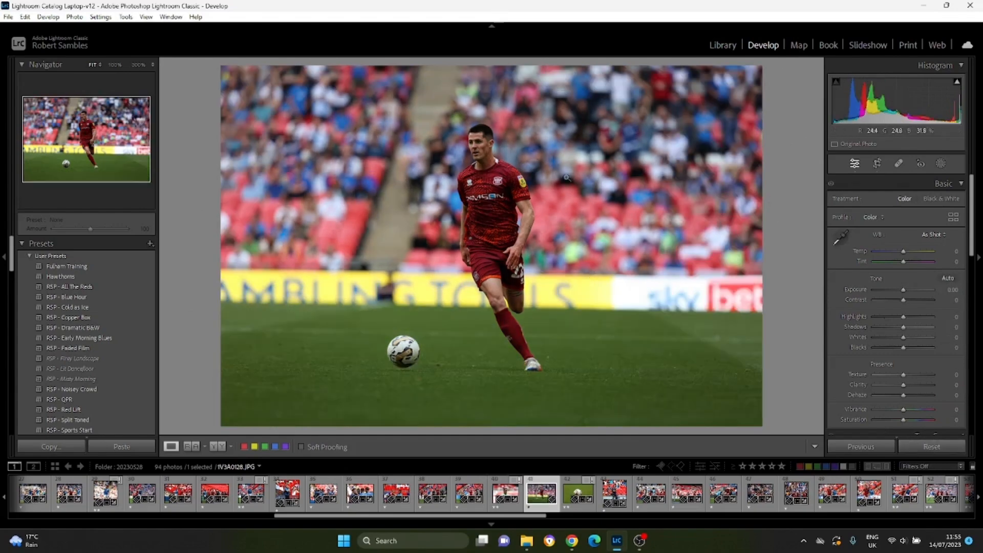
Crop the photo slightly tighter around the player and straighten it with an angle of -0.75.
left_click(877, 165)
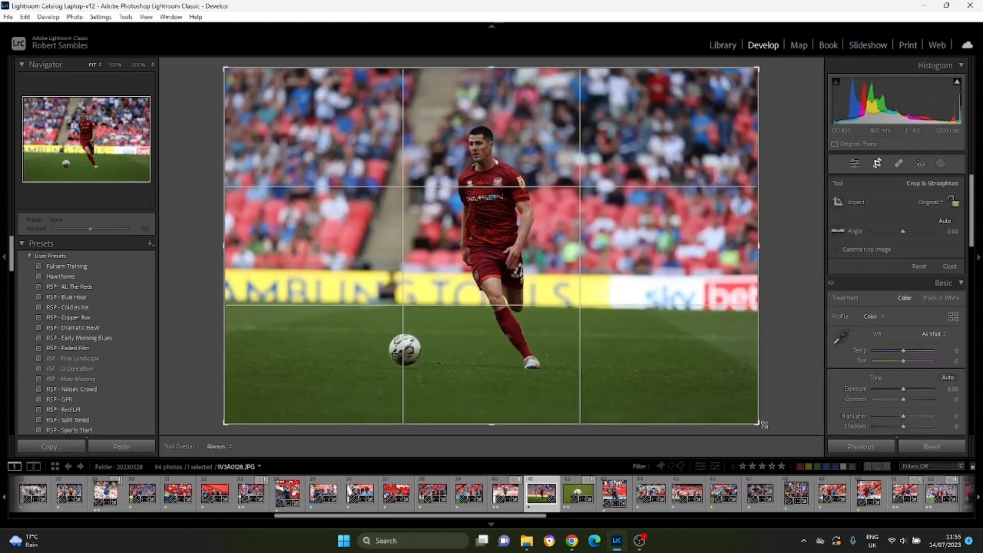
left_click_drag(760, 423, 733, 410)
left_click_drag(642, 350, 639, 350)
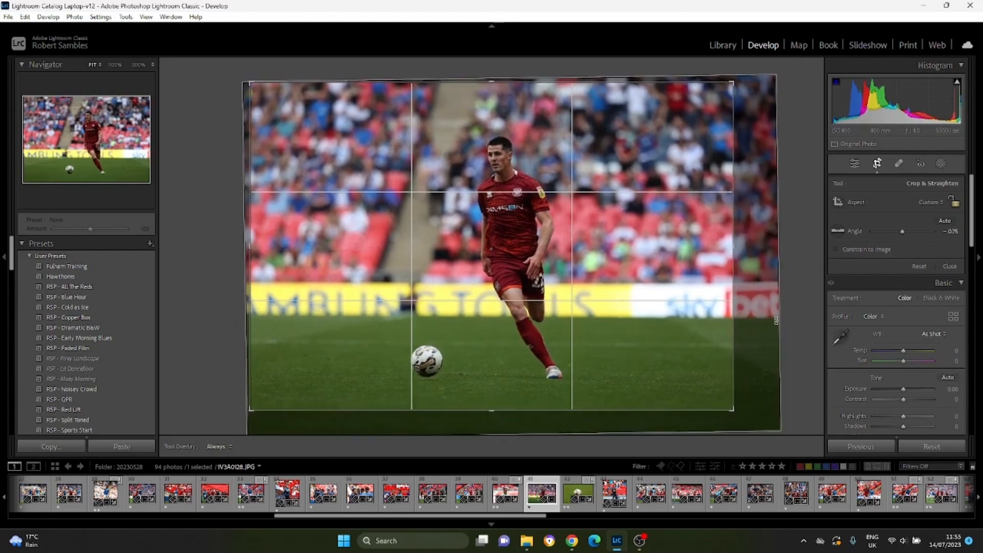
key("Return")
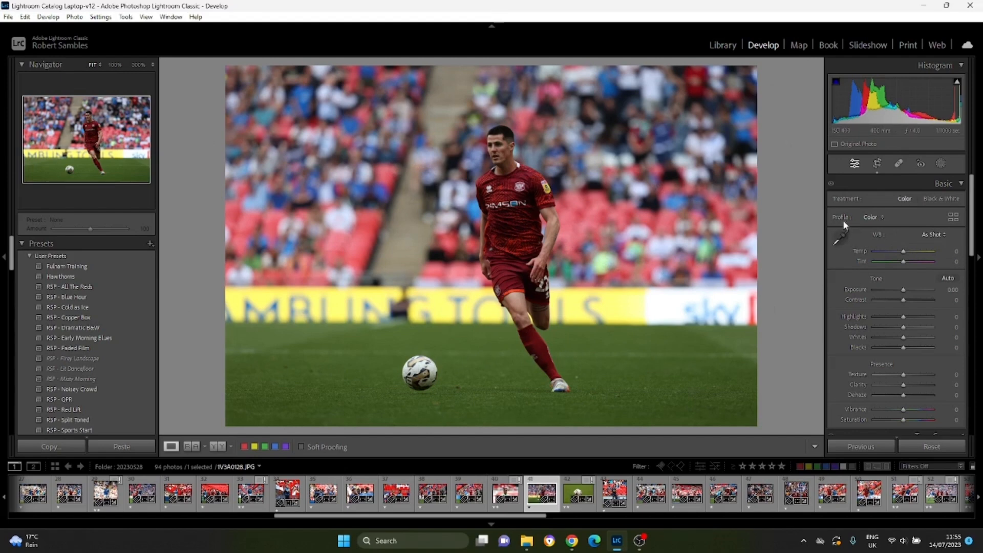
Set the white balance to Auto and refine it to Temp -2 and Tint -11, checking the player's skin tone up close.
left_click(929, 236)
left_click(902, 259)
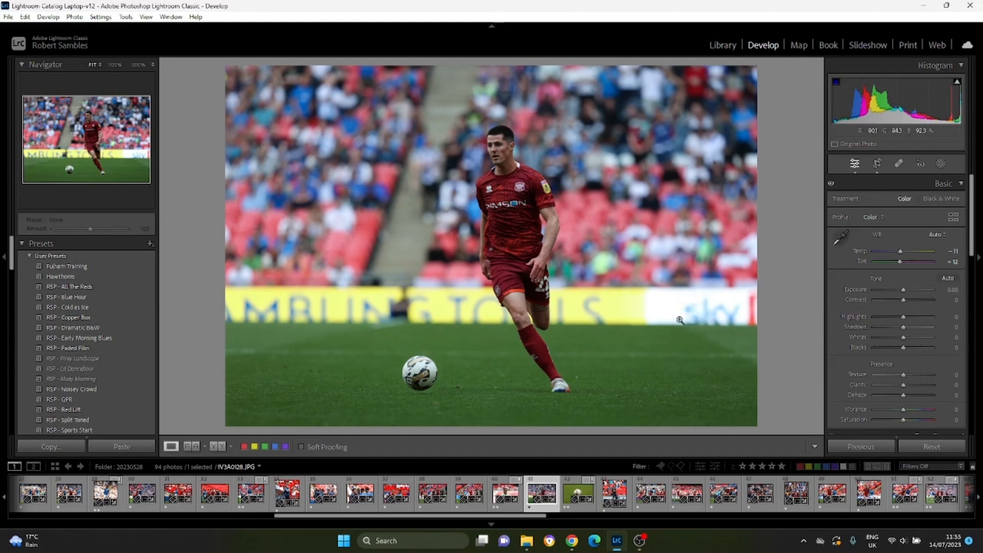
left_click_drag(901, 255, 906, 256)
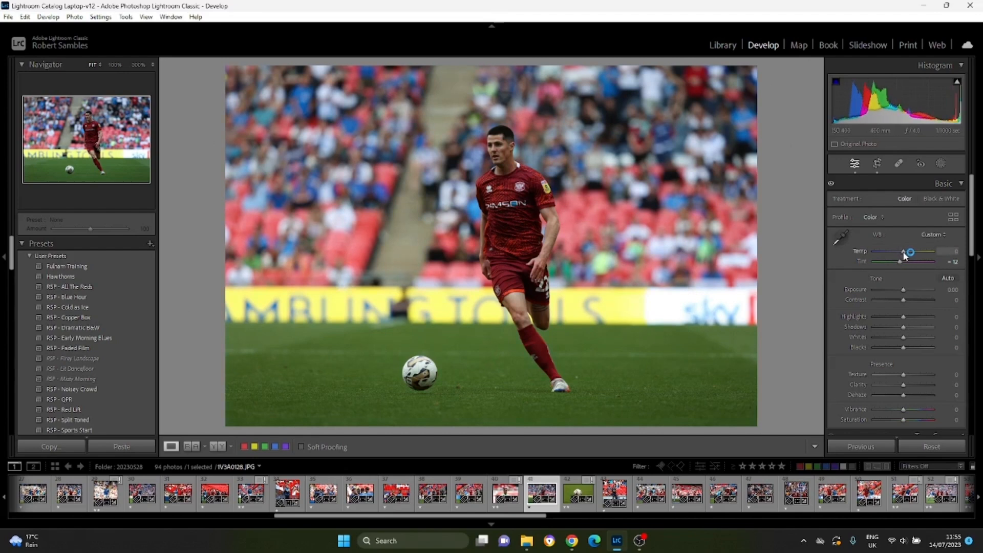
left_click_drag(902, 252, 901, 252)
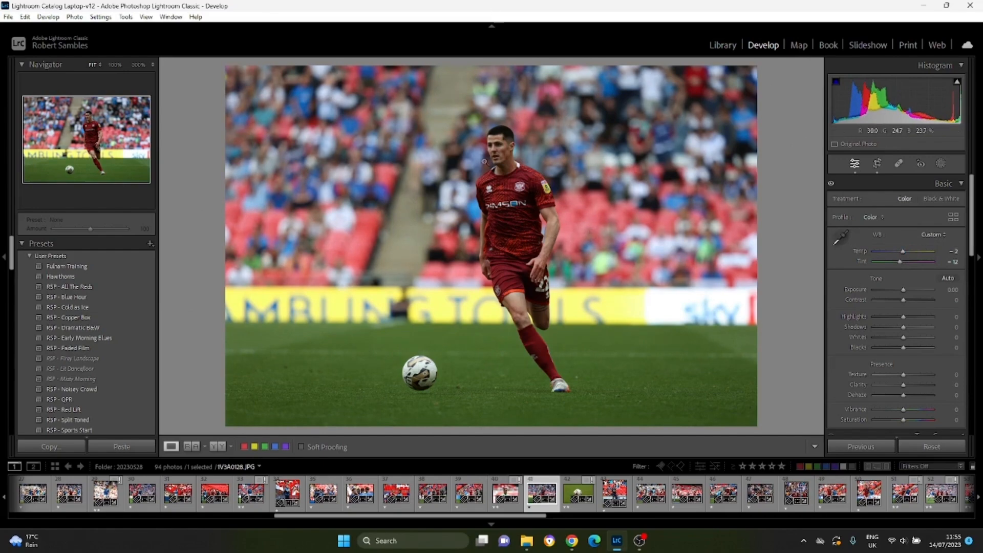
left_click(500, 149)
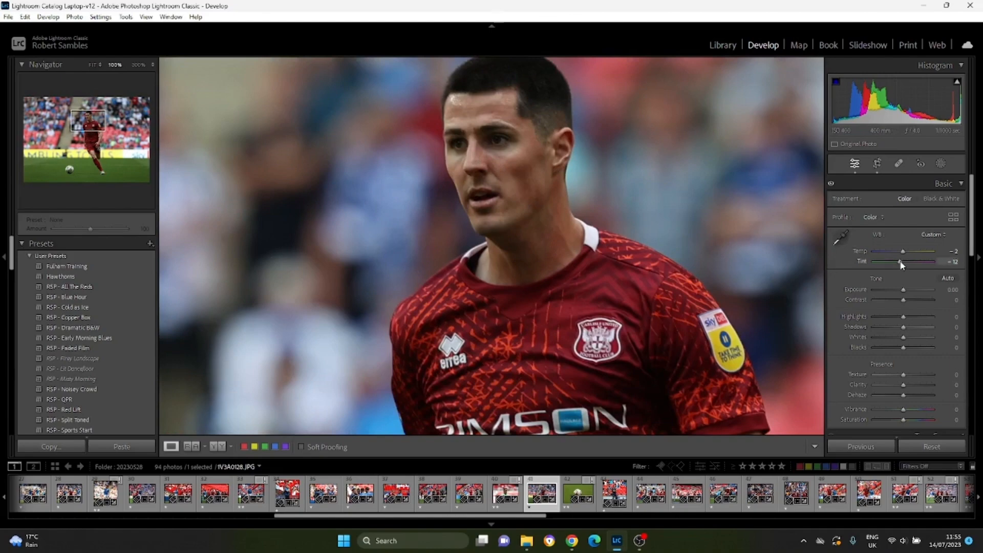
left_click_drag(902, 264, 900, 261)
left_click(508, 200)
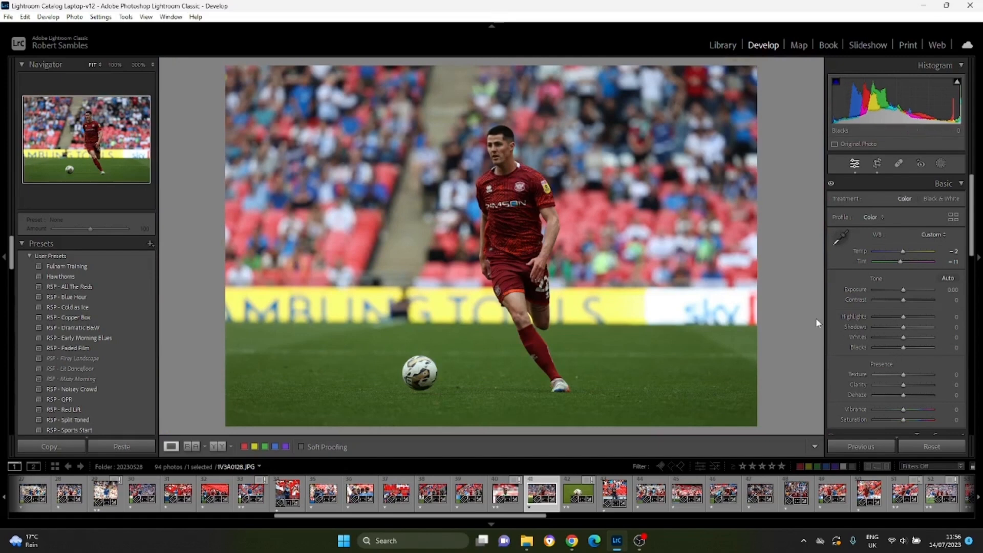
Try setting the white balance by sampling the white of the ball as the neutral target.
left_click(842, 240)
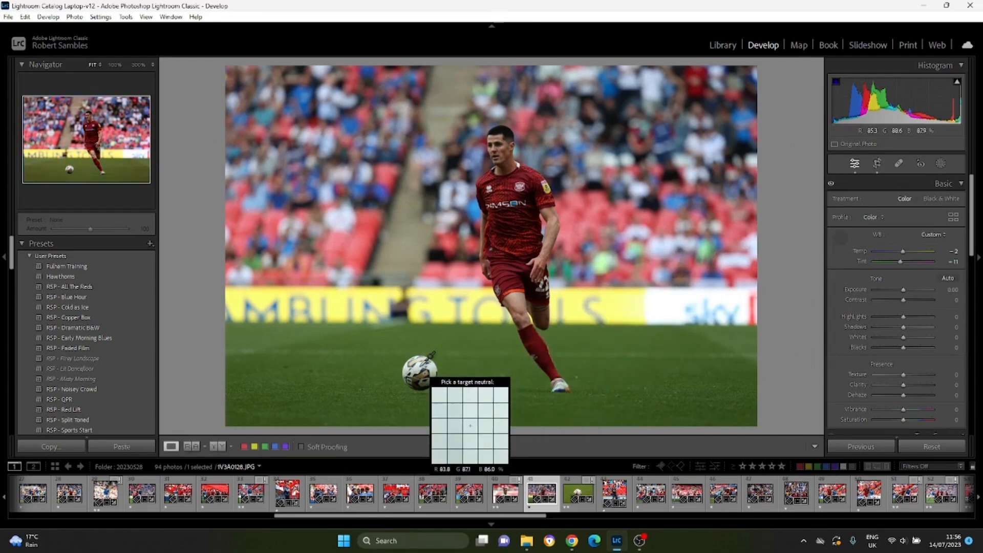
left_click(430, 356)
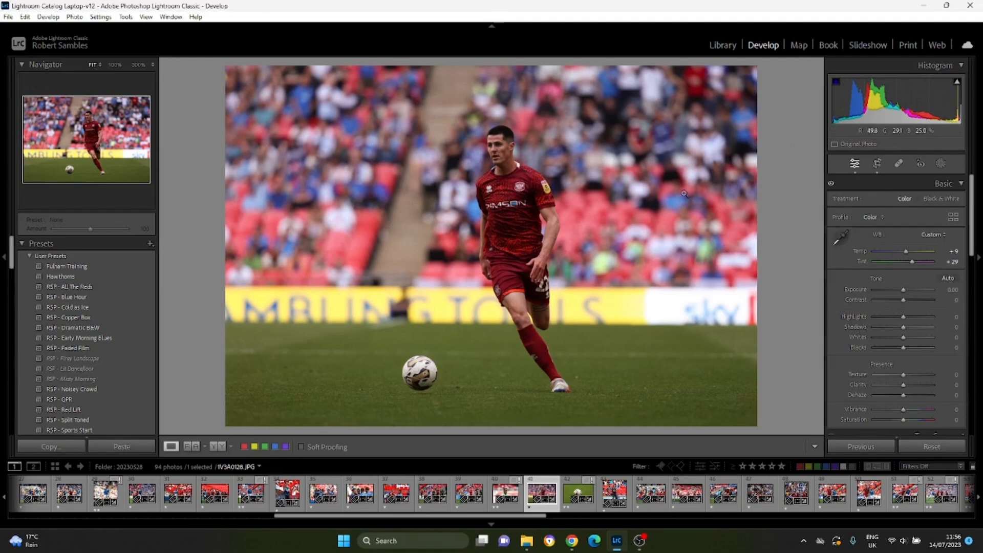
left_click(841, 237)
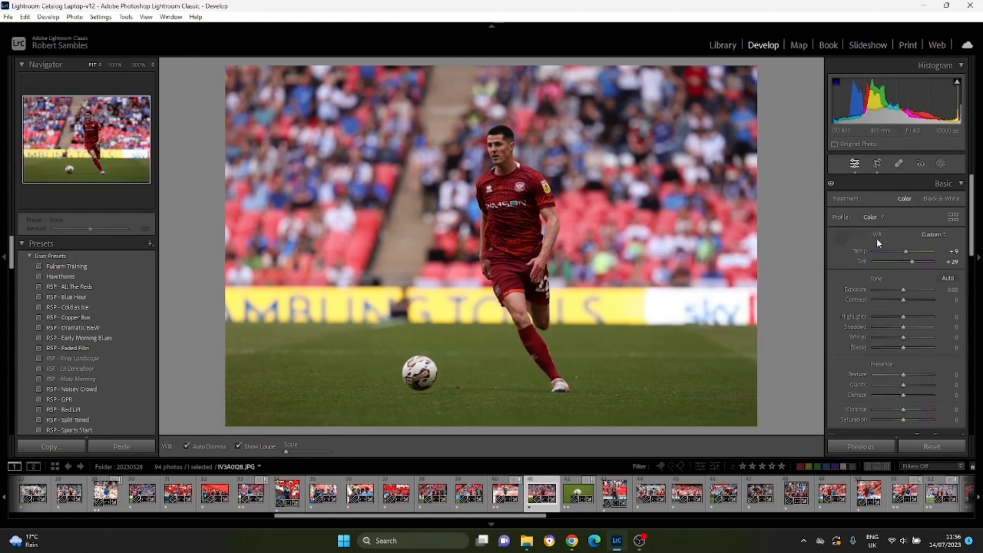
Return the white balance to Auto, adjust it to Temp -4 and Tint -7, and leave the White Balance Selector.
left_click(933, 236)
left_click(913, 257)
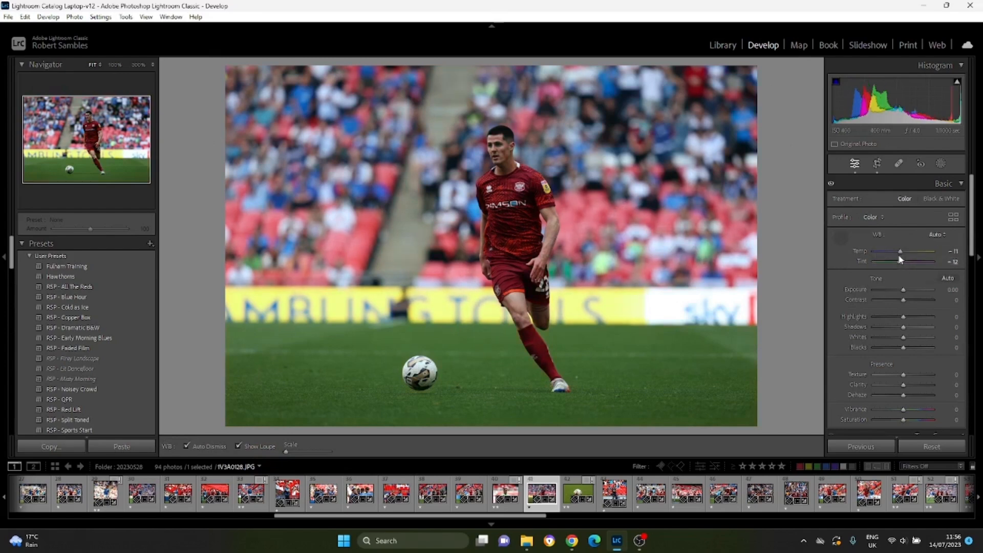
left_click_drag(901, 250, 901, 263)
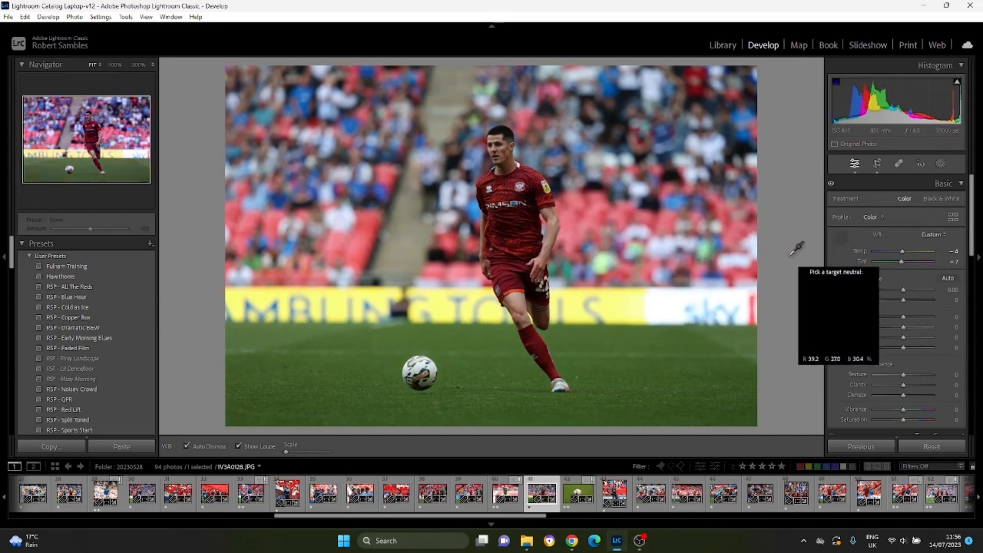
key("Escape")
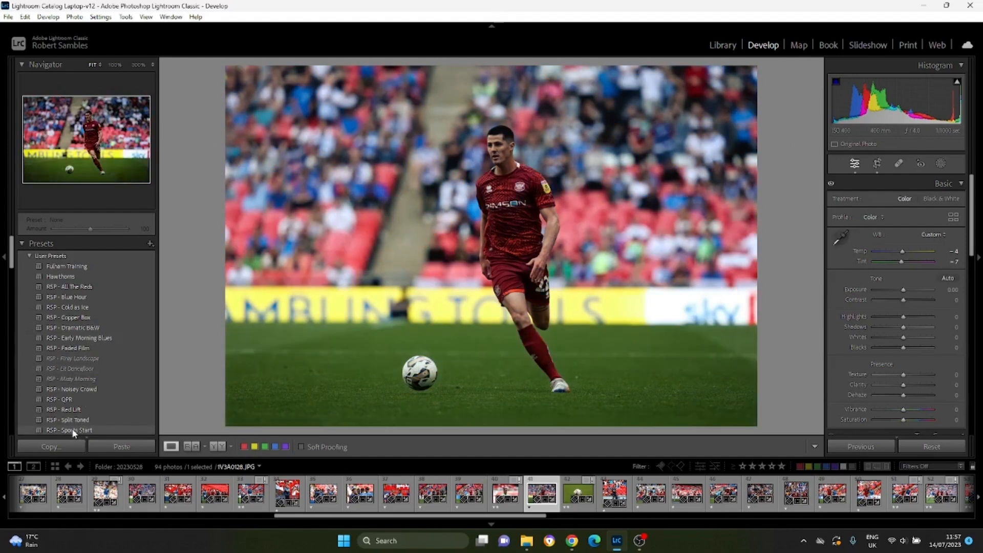
Apply the RSP - Sports Start preset to the photo and review its sharpening and noise reduction settings.
left_click(74, 431)
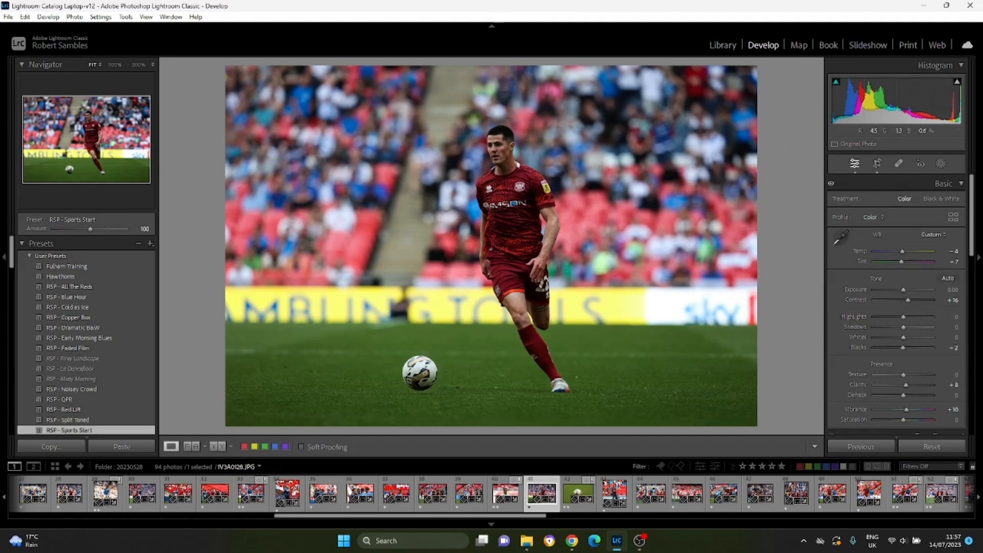
scroll(859, 282, "down", 3)
scroll(846, 302, "down", 5)
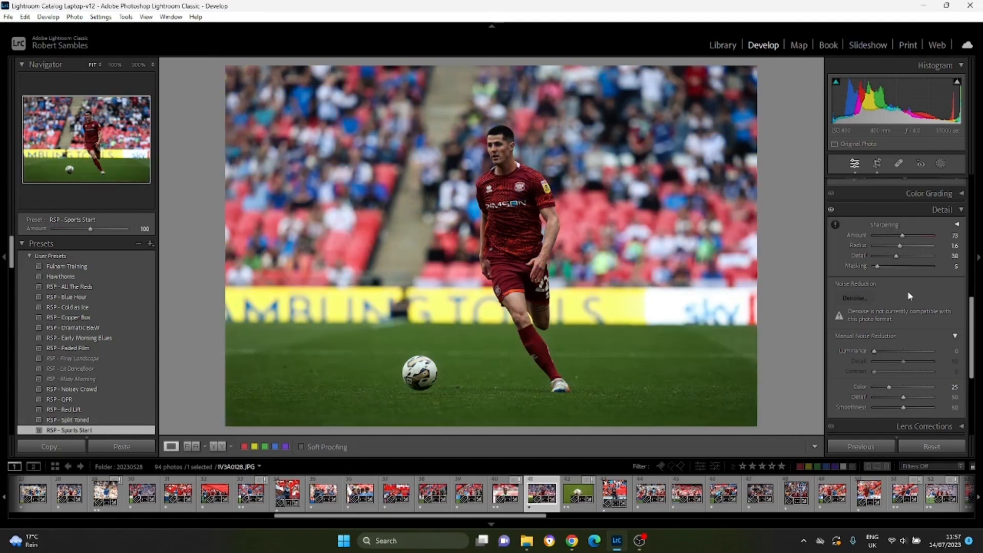
scroll(910, 296, "up", 10)
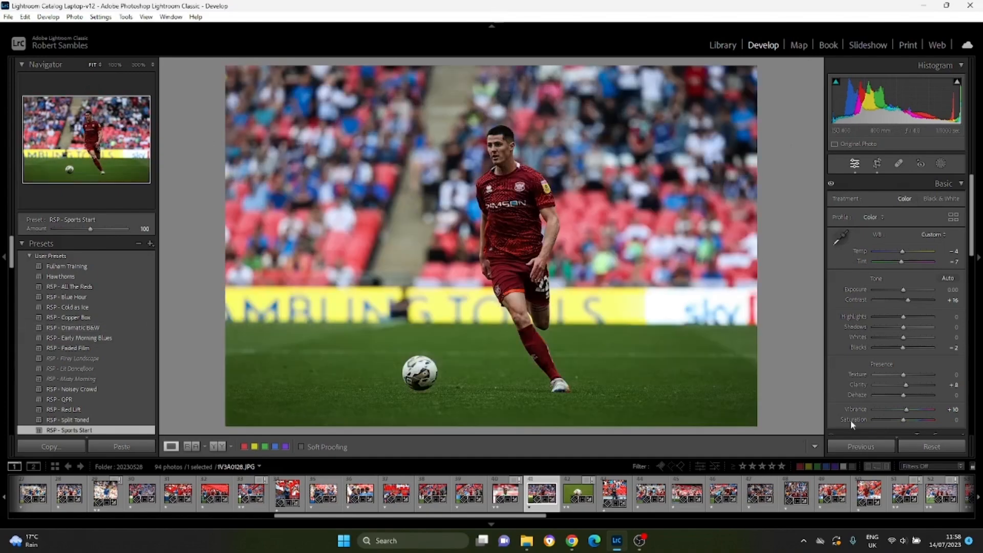
Try desaturating the photo completely with Saturation -100, then restore Saturation to its default.
left_click_drag(904, 420, 856, 422)
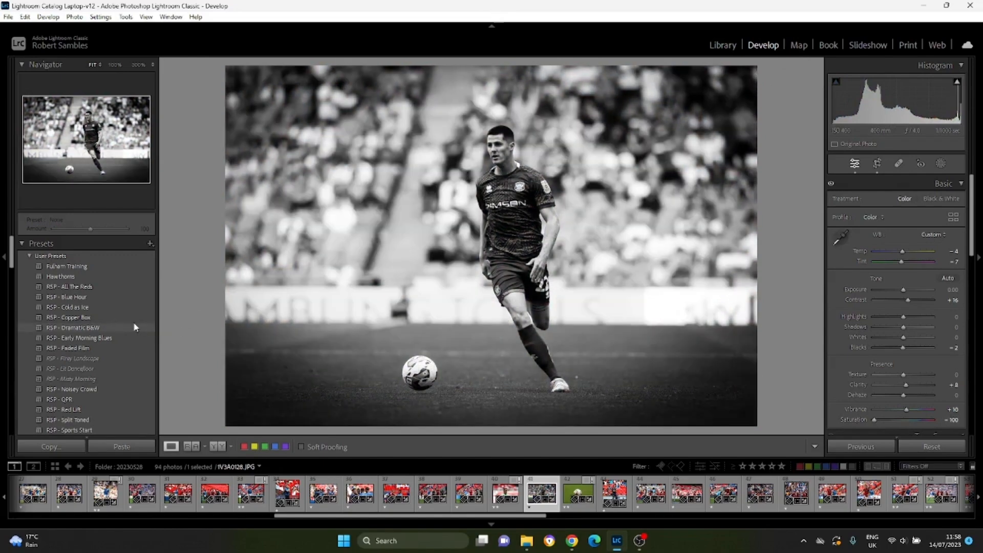
double_click(876, 420)
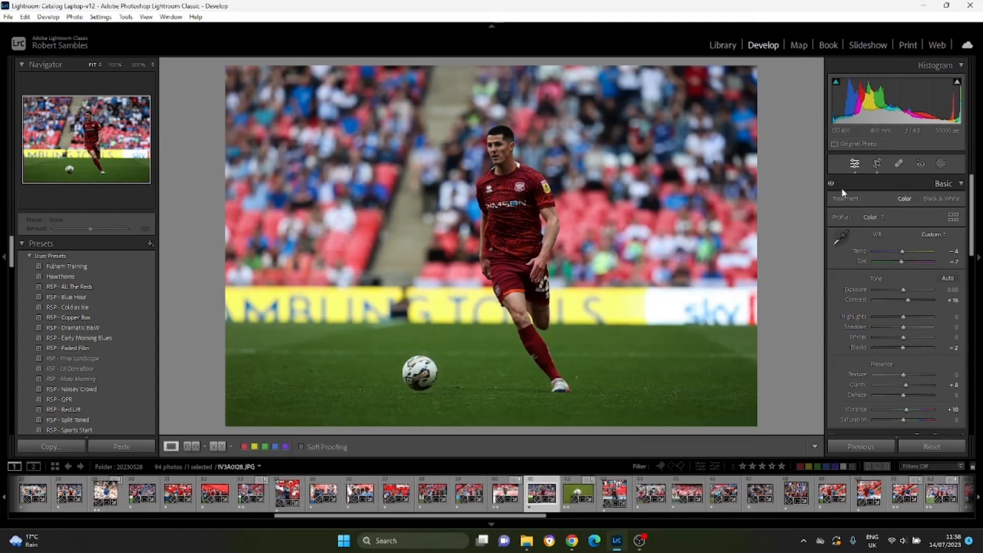
Try the crop in portrait and back in landscape orientation, then enlarge it to nearly the full photo width and rotate it slightly.
left_click(877, 165)
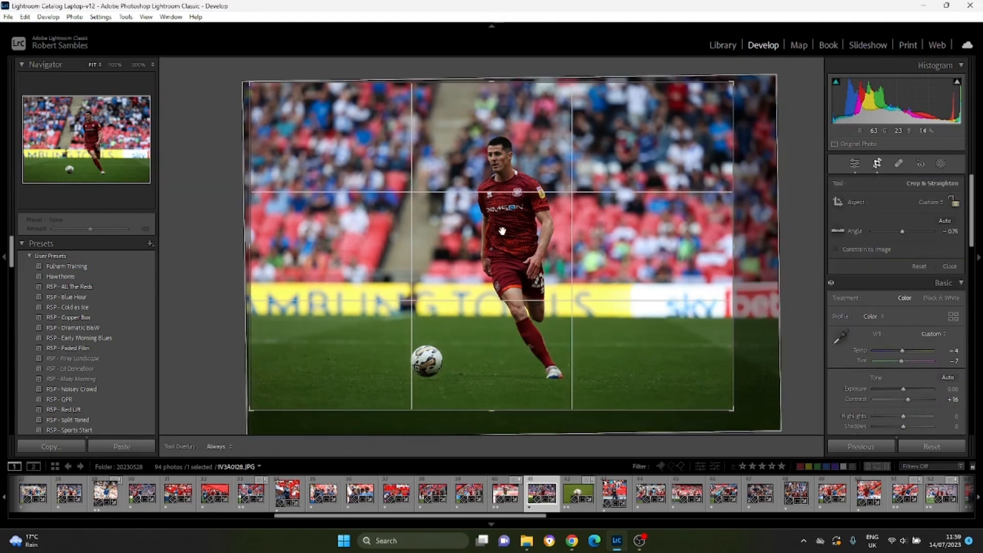
key("x")
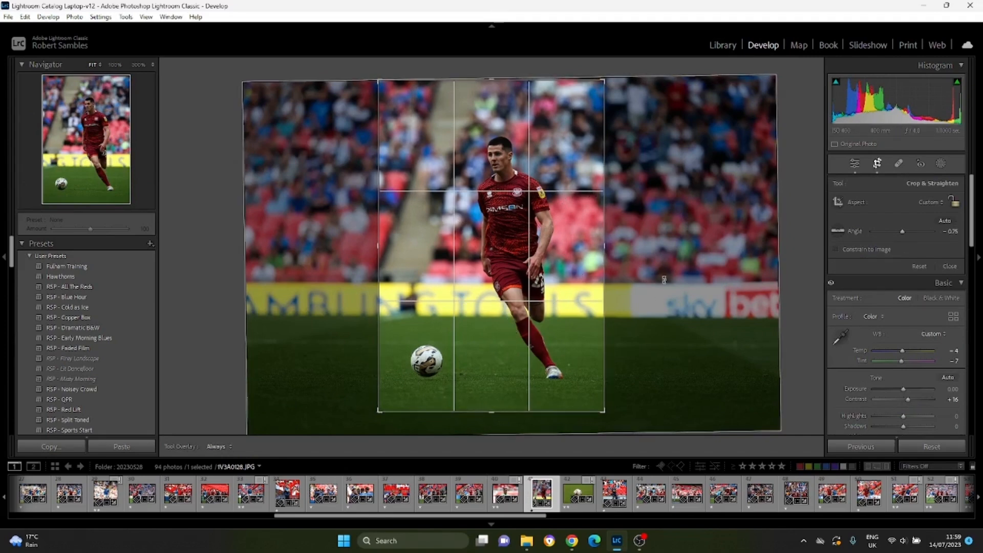
key("x")
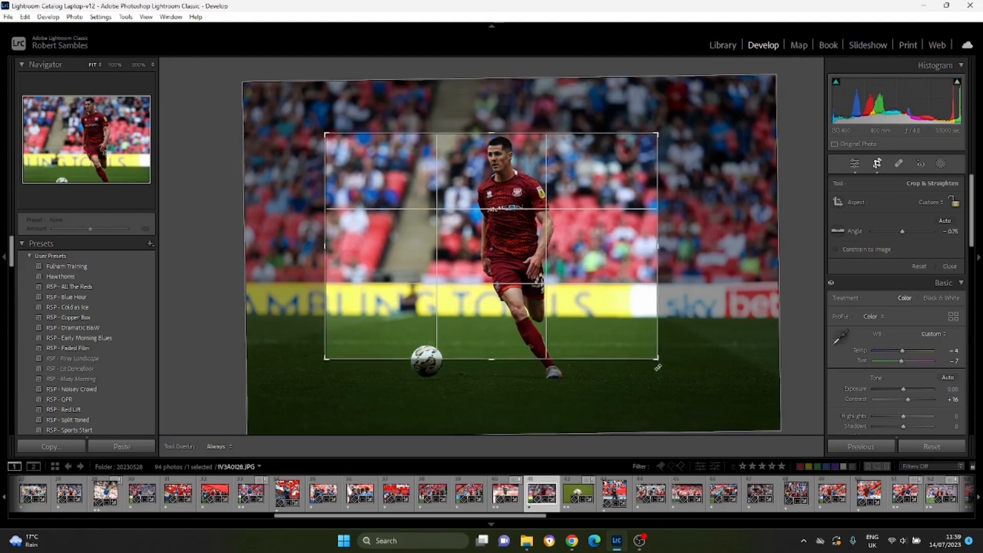
left_click_drag(658, 359, 721, 405)
left_click_drag(264, 91, 205, 19)
left_click_drag(791, 284, 793, 290)
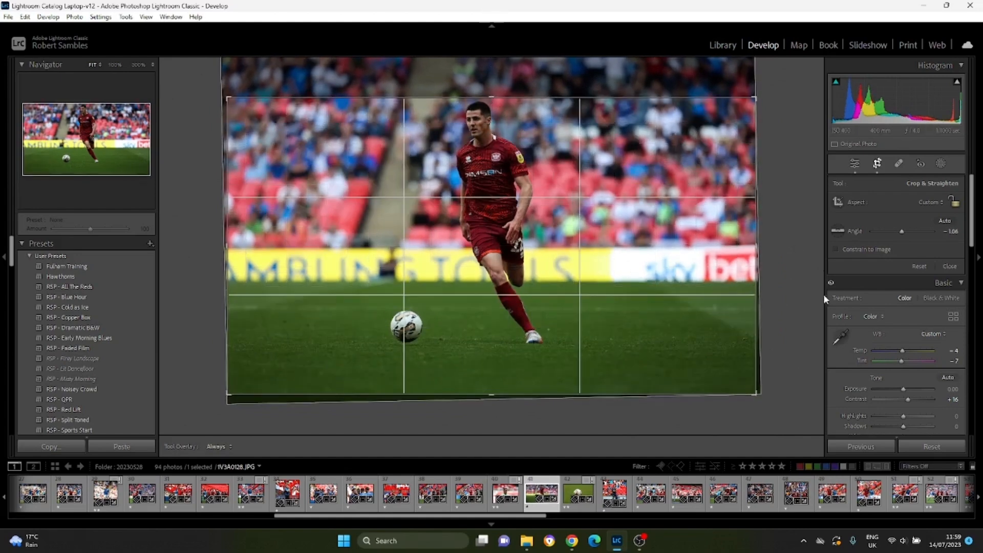
Reset the photo's settings, crop it tighter around the player and ball, and switch the crop to portrait and back to landscape.
left_click(940, 448)
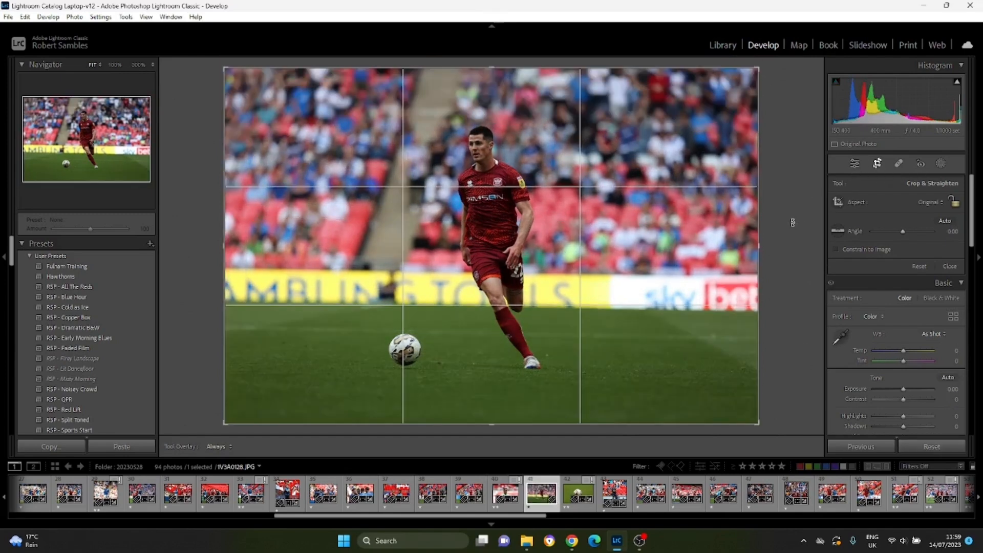
left_click_drag(492, 424, 494, 379)
left_click_drag(492, 261, 513, 275)
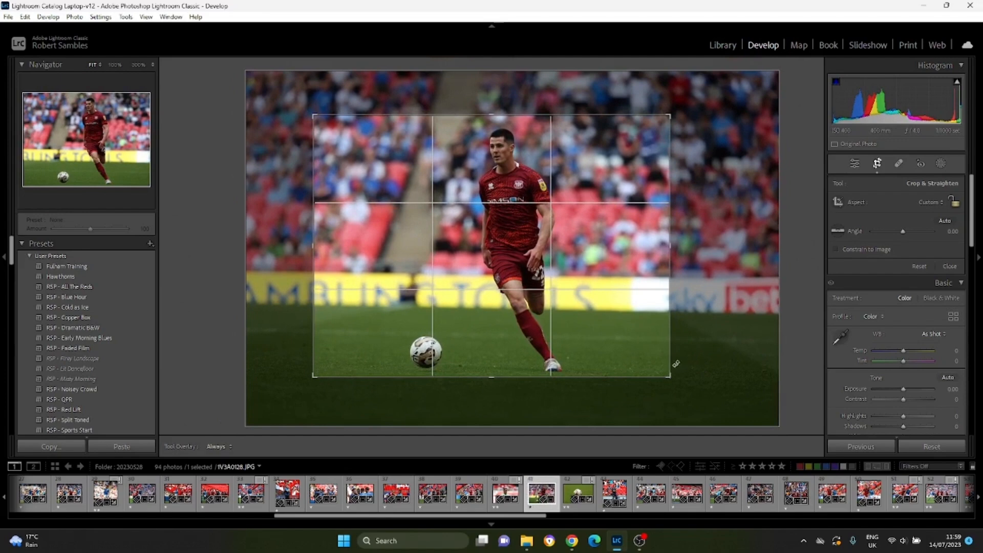
key("x")
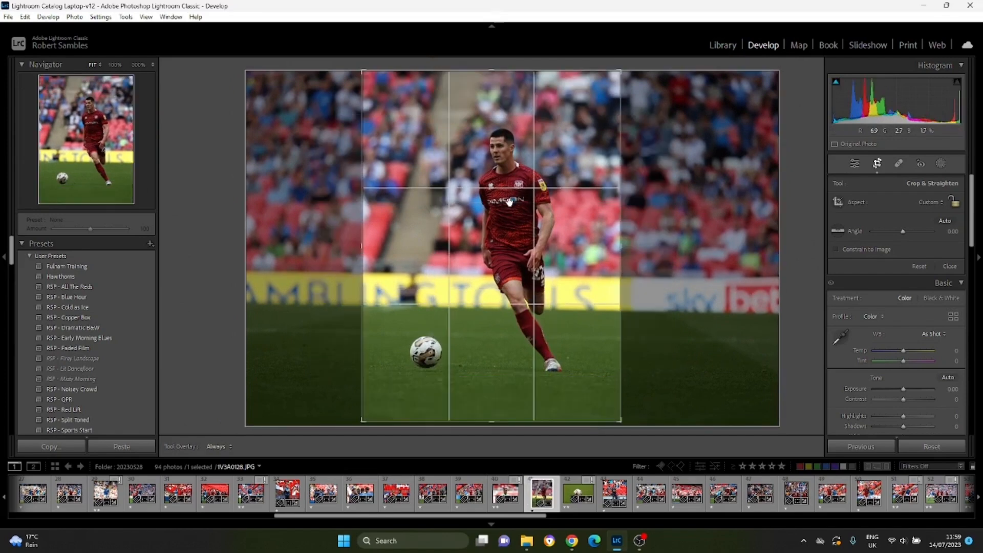
key("x")
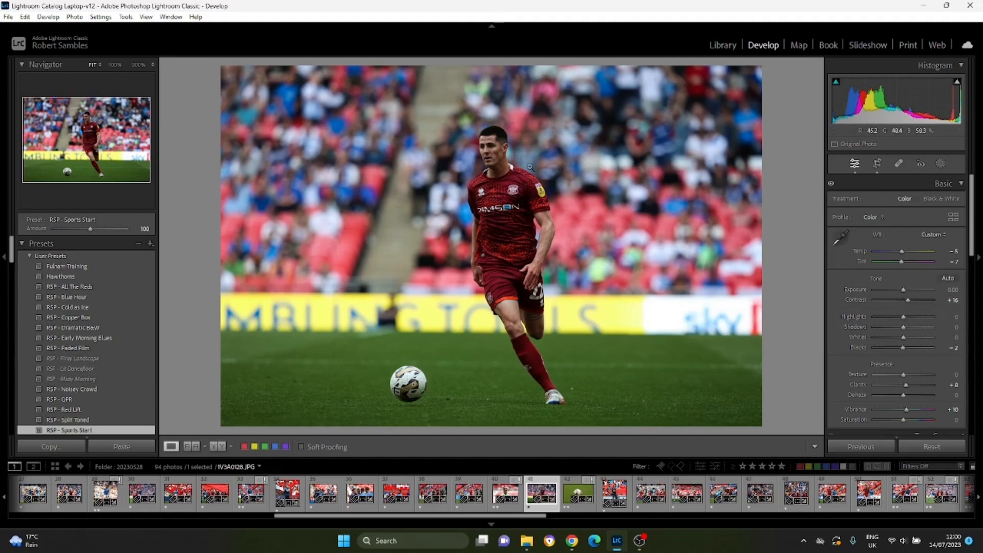
Try brightening the photo with Exposure +0.26 and +0.97, resetting Exposure to its default after each.
left_click(904, 290)
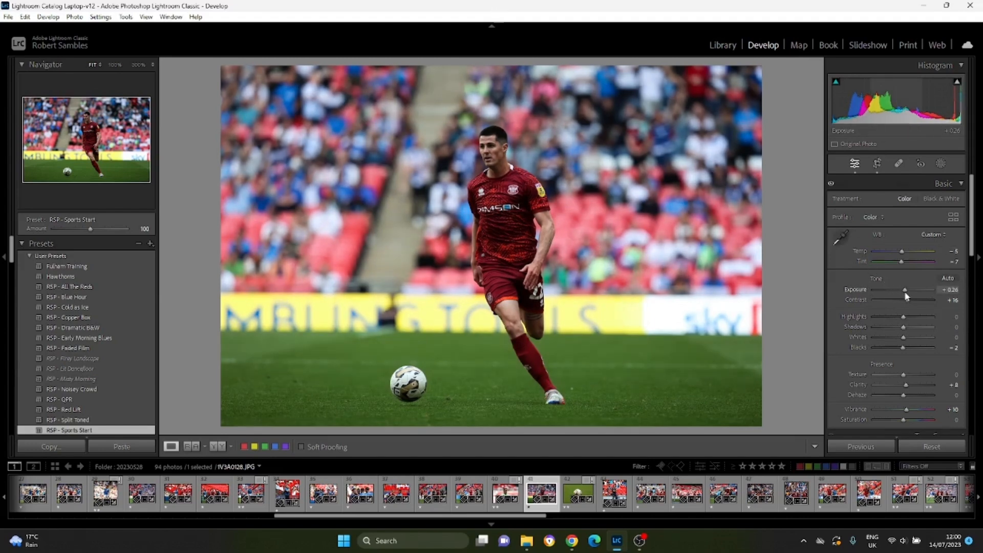
double_click(904, 291)
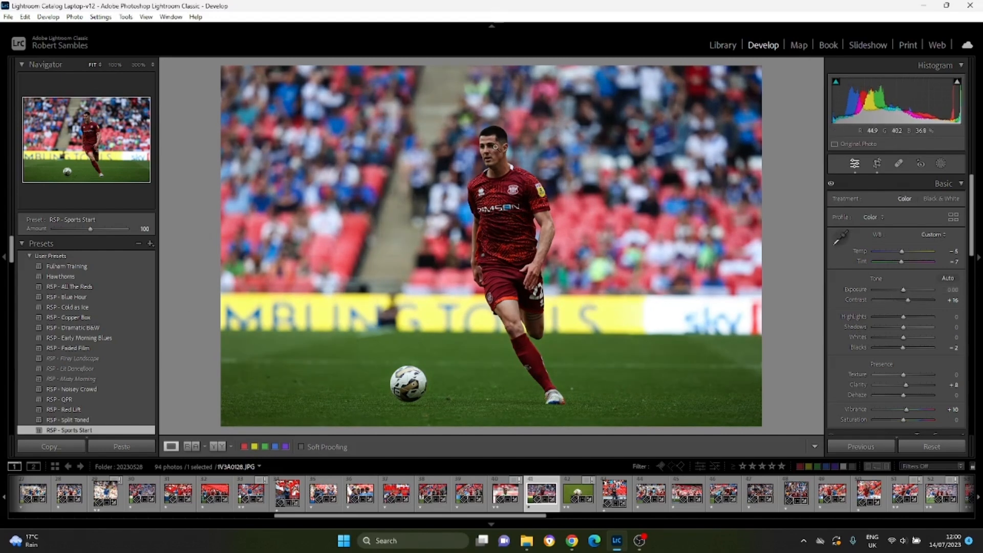
left_click_drag(903, 290, 910, 292)
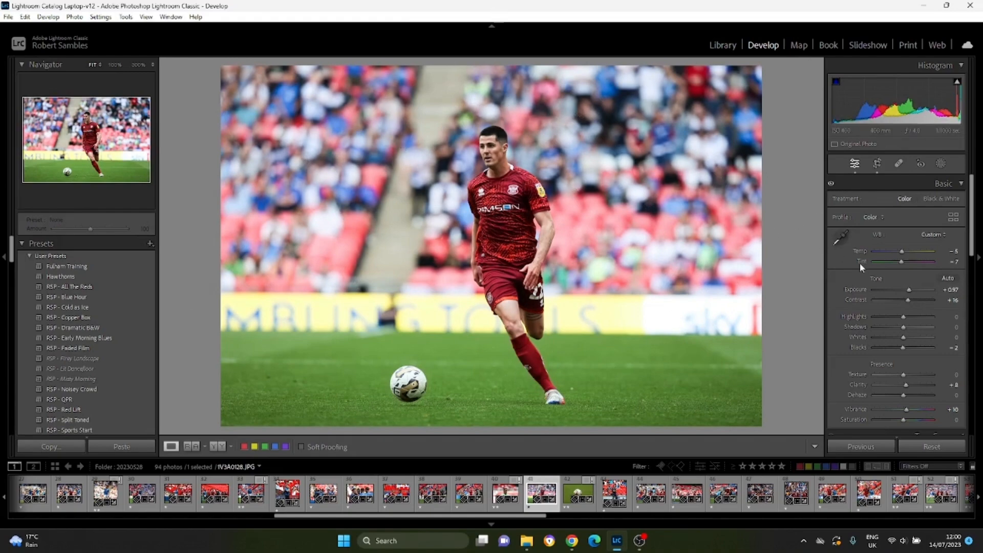
double_click(855, 289)
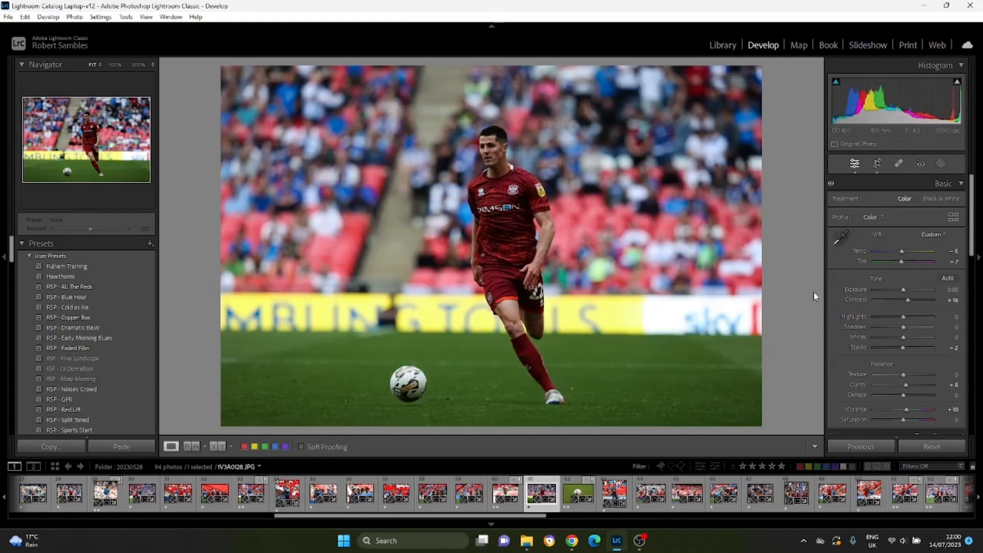
Set the photo's Exposure to +0.26 and raise Shadows to +100.
left_click_drag(903, 290, 906, 294)
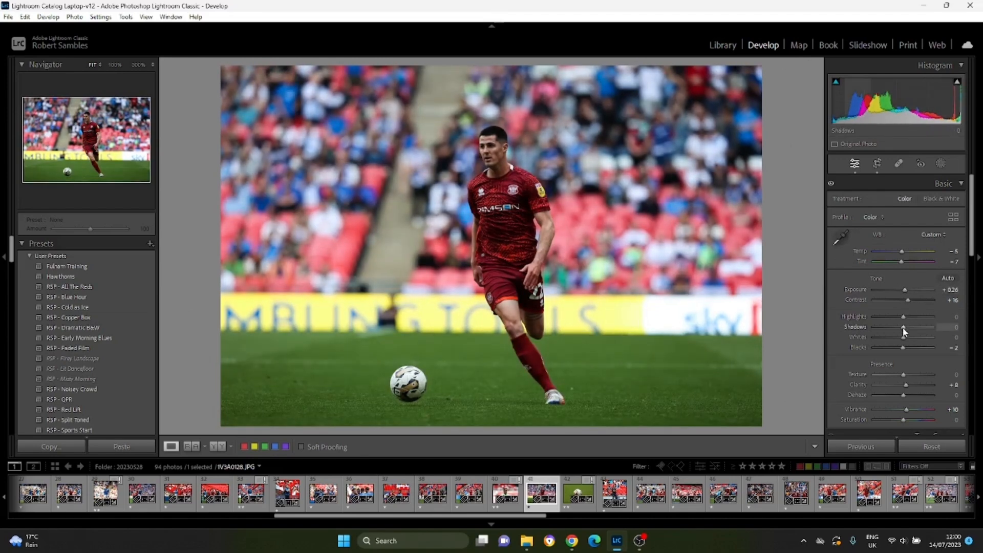
left_click_drag(905, 328, 933, 327)
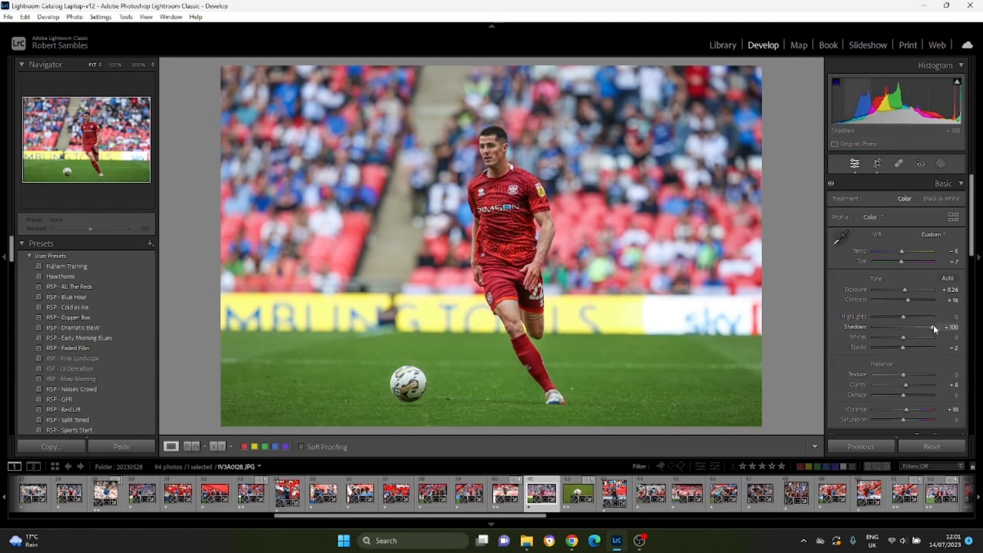
Adjust the photo's tone, setting Exposure to +0.53, Highlights to -42 and Shadows to +35.
left_click_drag(926, 332, 906, 293)
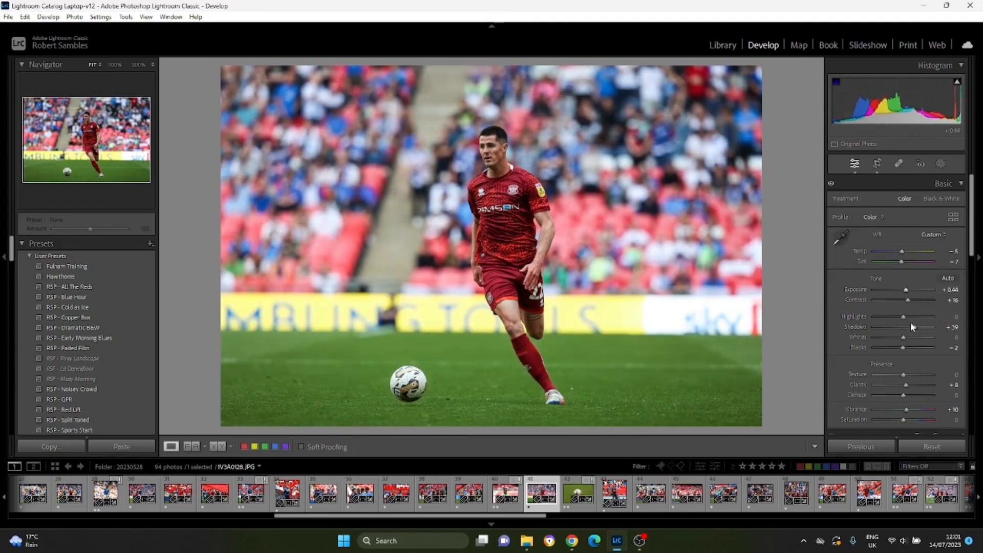
left_click_drag(915, 332, 911, 327)
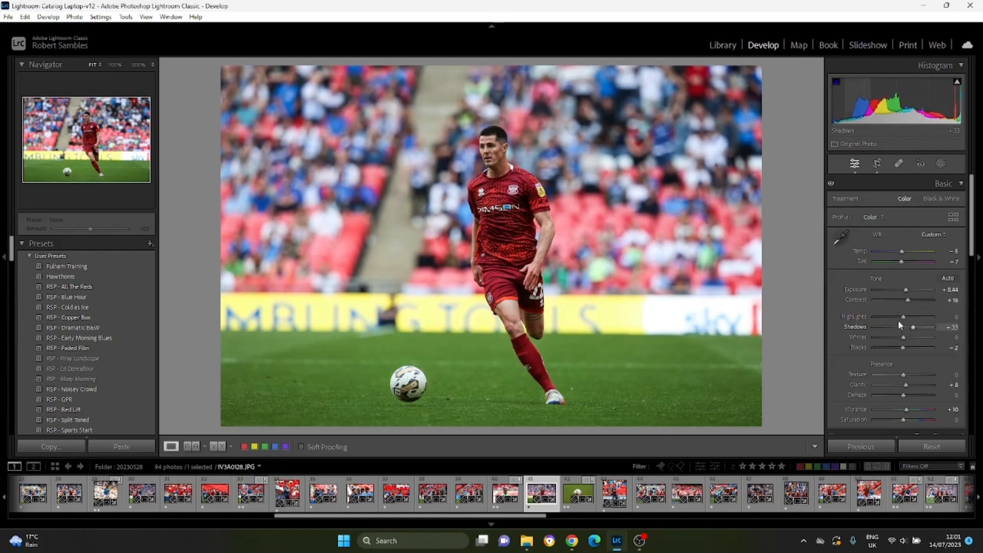
mouse_move(899, 317)
left_mouse_down()
mouse_move(860, 317)
mouse_move(920, 315)
mouse_move(864, 321)
mouse_move(909, 327)
left_mouse_up()
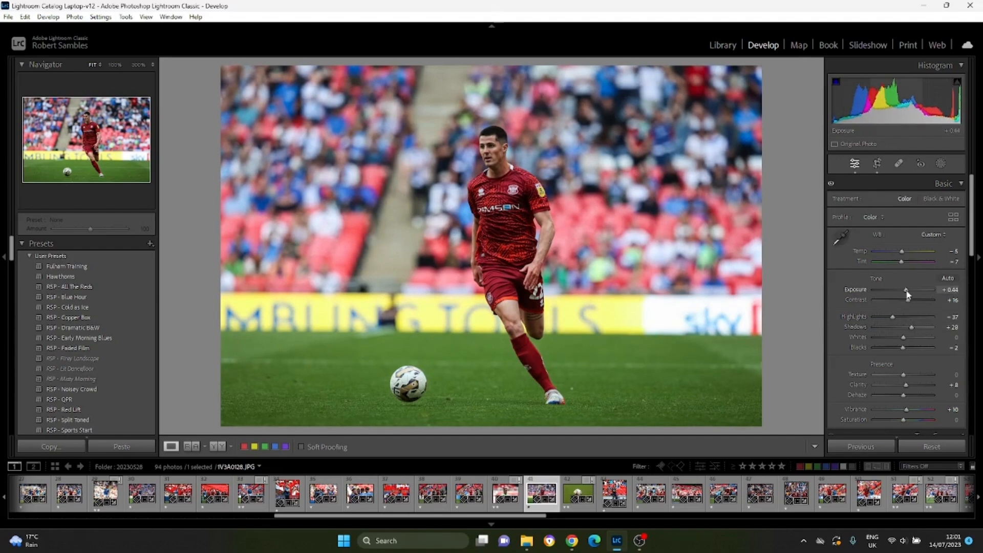
left_click_drag(907, 294, 908, 294)
left_click_drag(912, 328, 915, 331)
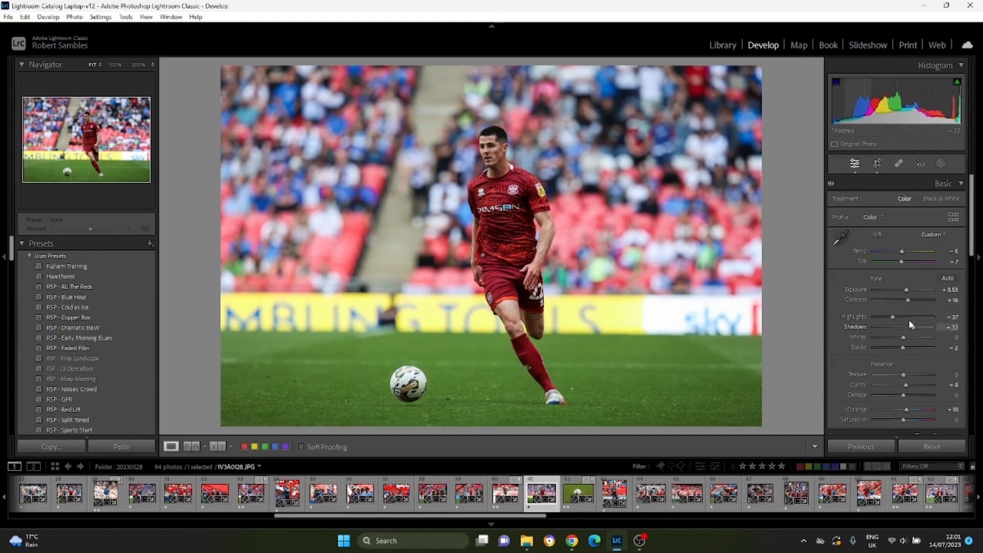
left_click_drag(892, 319, 890, 319)
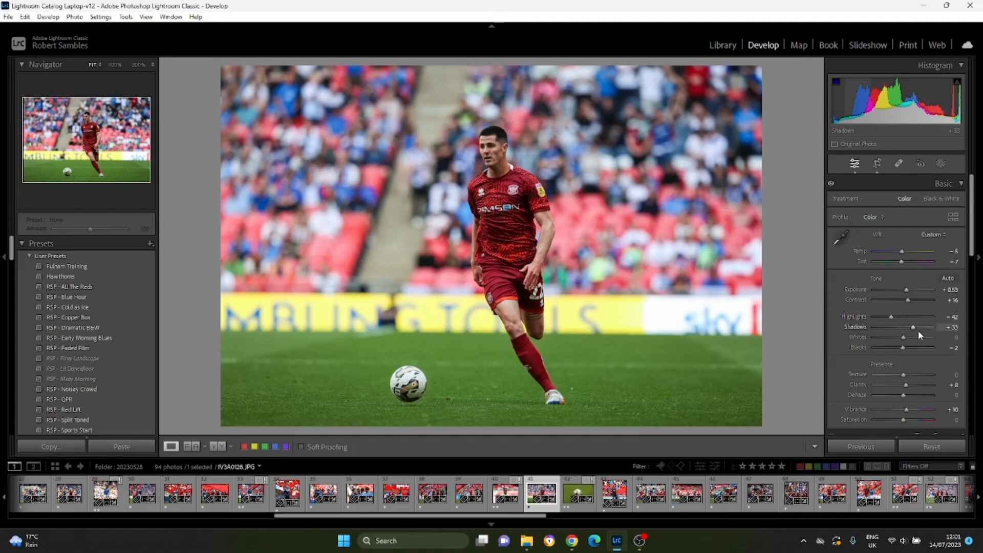
mouse_move(913, 328)
left_mouse_down()
mouse_move(941, 331)
mouse_move(915, 332)
left_mouse_up()
left_click_drag(915, 331, 914, 331)
Reset Vibrance to its default, try Saturation at +33, and reset Saturation to its default.
scroll(914, 328, "down", 3)
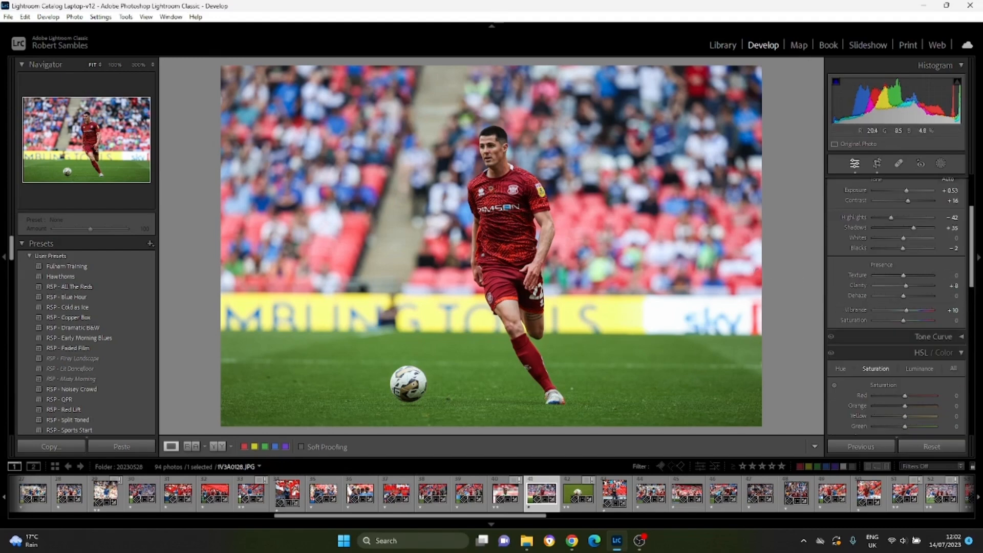
double_click(905, 310)
left_click_drag(904, 321, 914, 322)
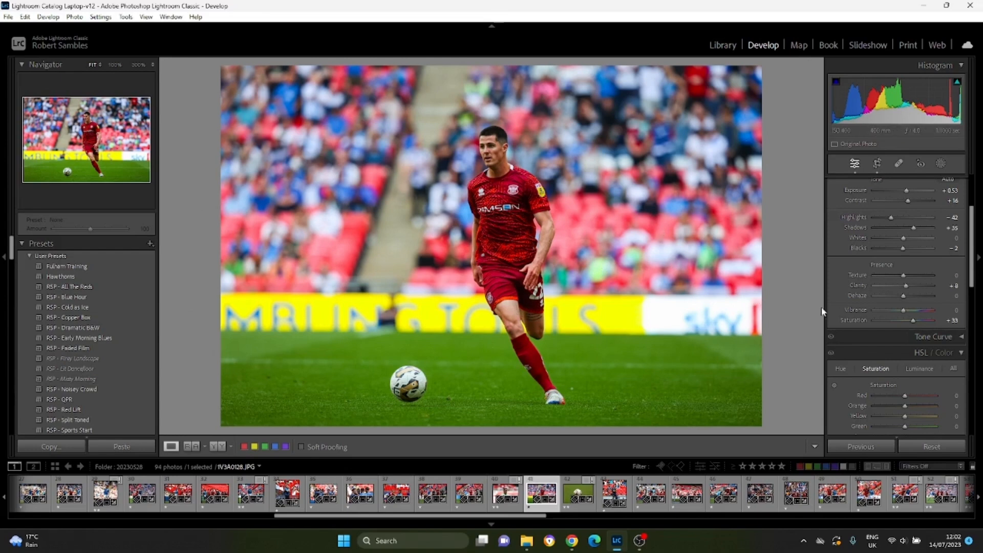
double_click(913, 323)
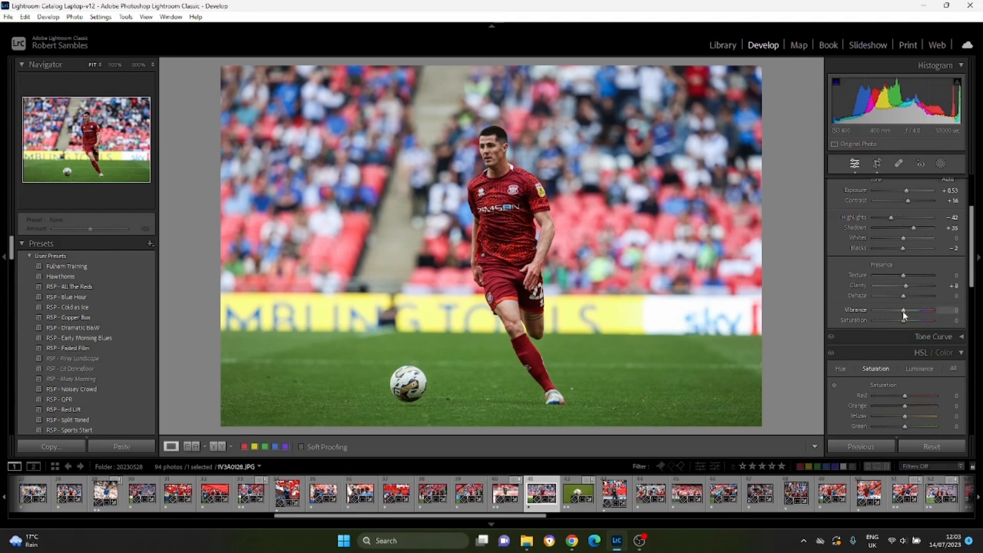
Try Vibrance at +18 and reset it, then set Vibrance to +19.
left_click_drag(904, 315, 910, 316)
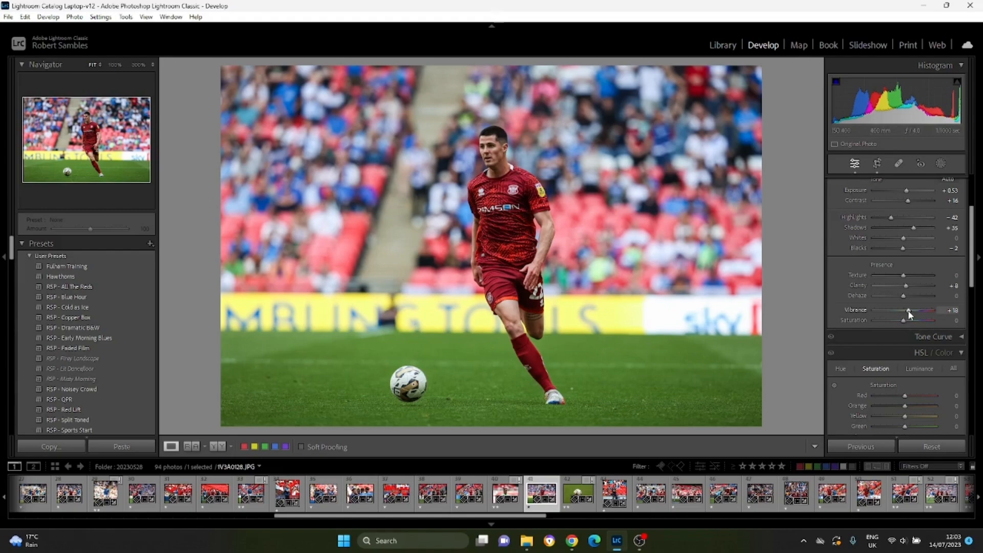
mouse_move(909, 311)
left_mouse_down()
mouse_move(937, 311)
mouse_move(909, 311)
left_mouse_up()
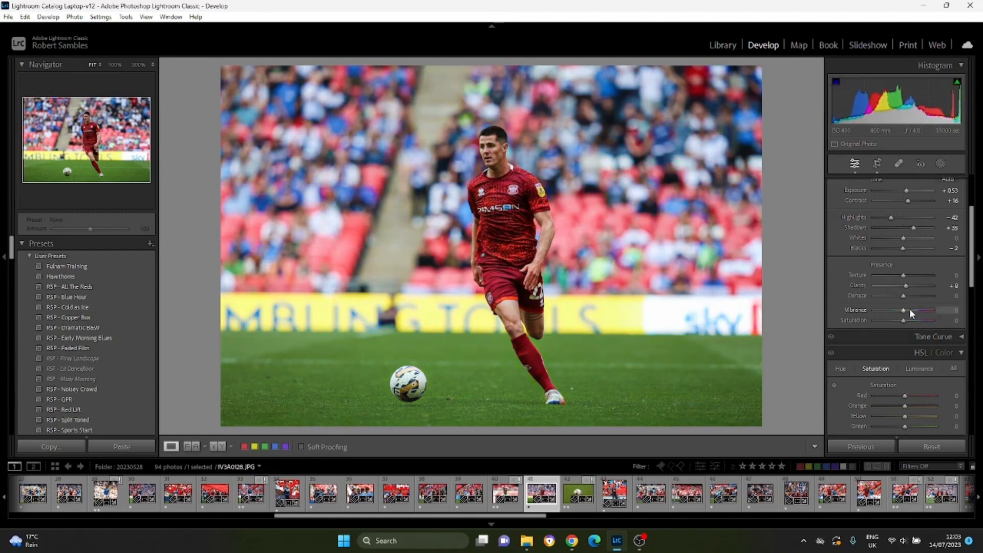
double_click(910, 310)
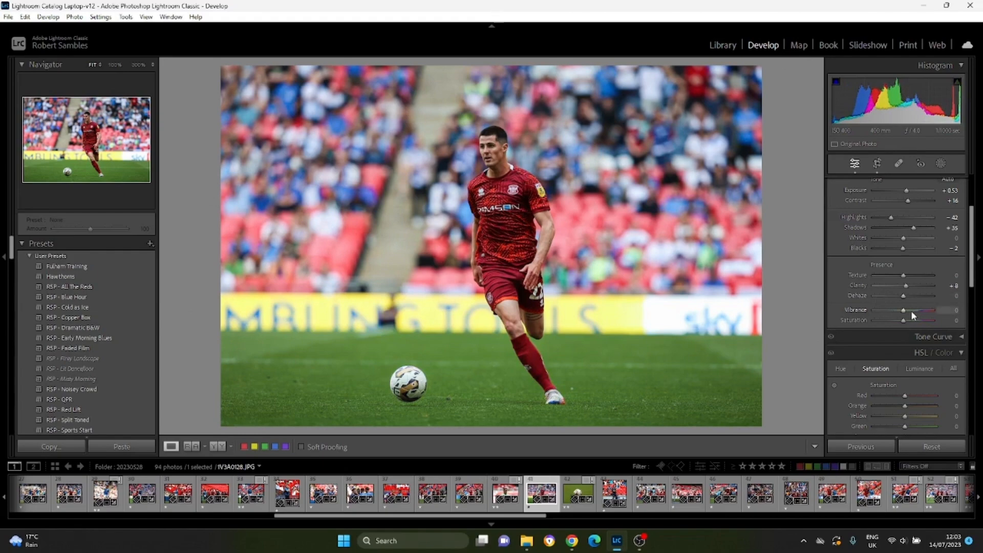
mouse_move(903, 311)
left_mouse_down()
mouse_move(936, 308)
mouse_move(855, 308)
mouse_move(907, 312)
left_mouse_up()
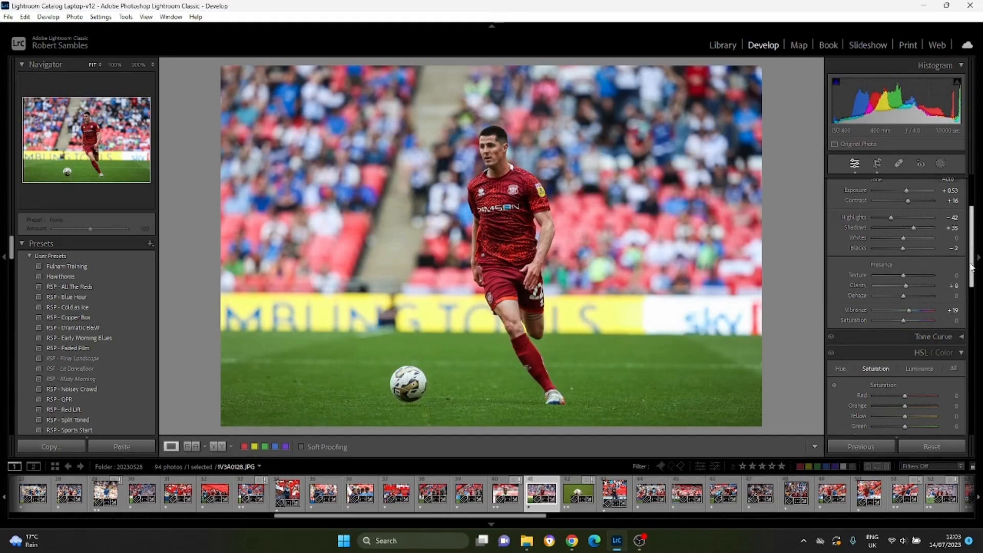
Try shifting the Green hue to -100 in the HSL adjustments and return it to 0.
left_click_drag(971, 265, 970, 306)
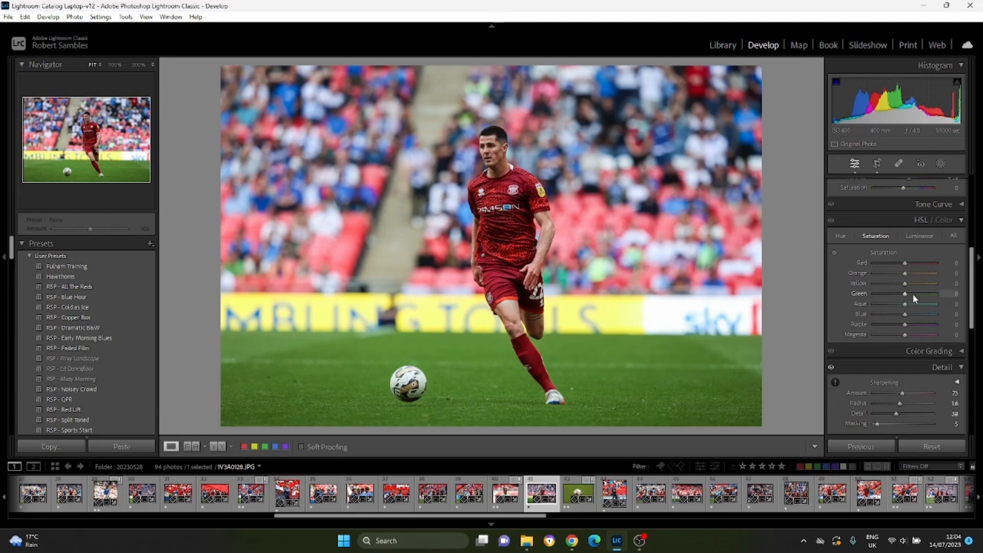
left_click(840, 236)
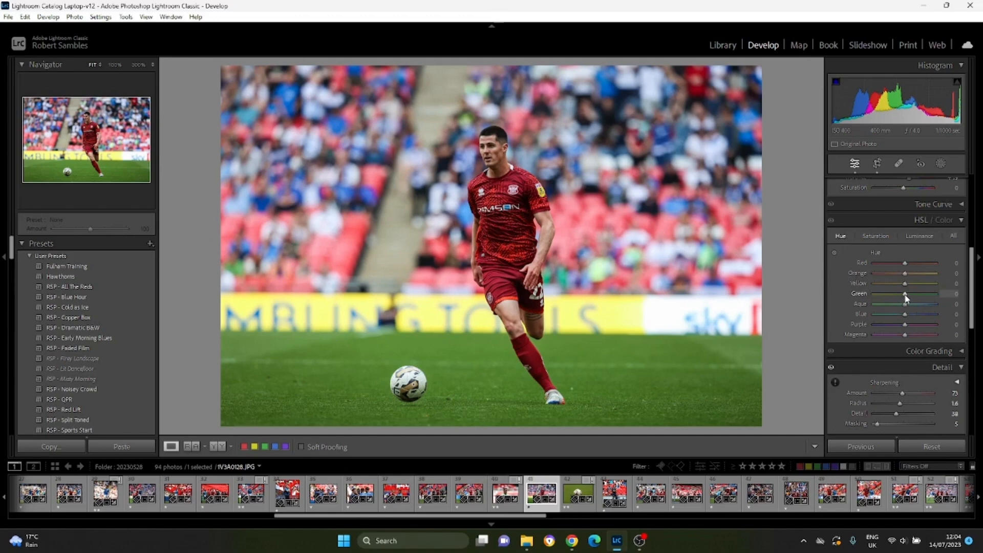
left_click_drag(905, 296, 873, 296)
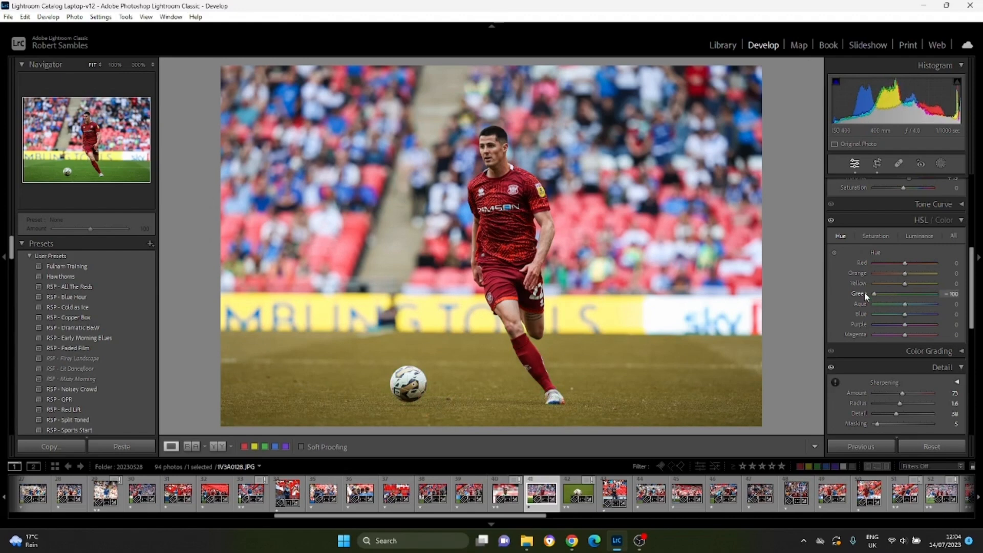
left_click_drag(864, 291, 906, 293)
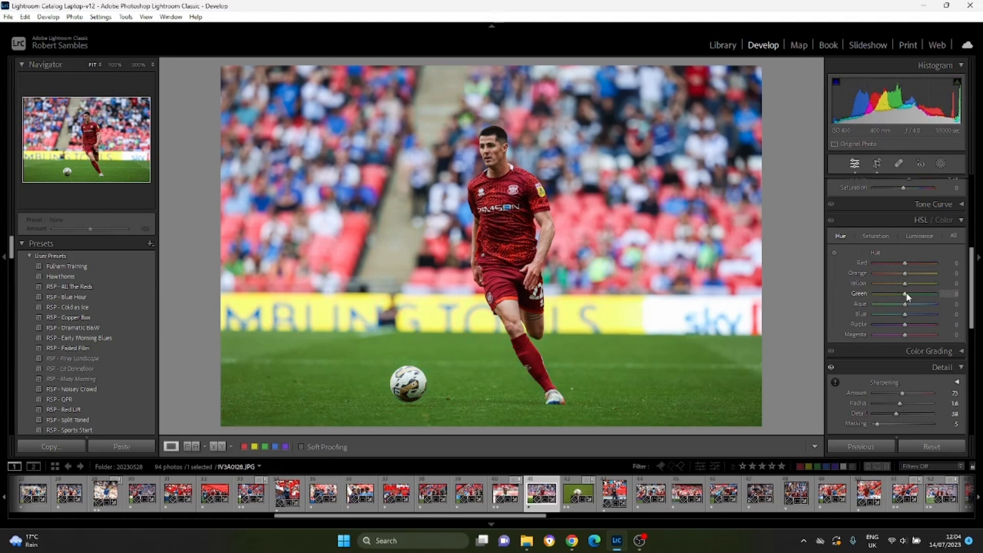
Try adjusting the Green saturation and Green luminance in HSL, returning both to their defaults.
left_click(874, 235)
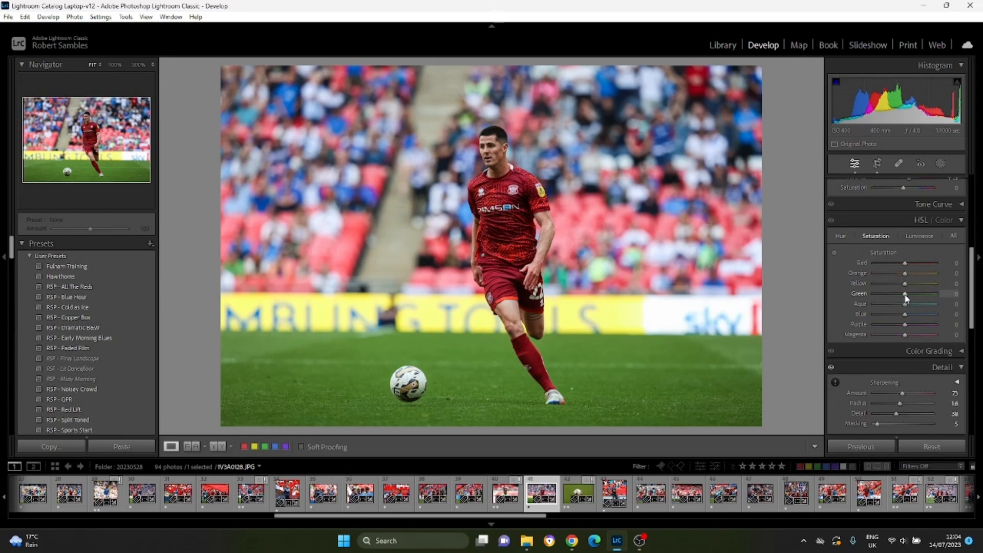
mouse_move(905, 294)
left_mouse_down()
mouse_move(870, 294)
mouse_move(938, 297)
mouse_move(906, 295)
left_mouse_up()
left_click(924, 236)
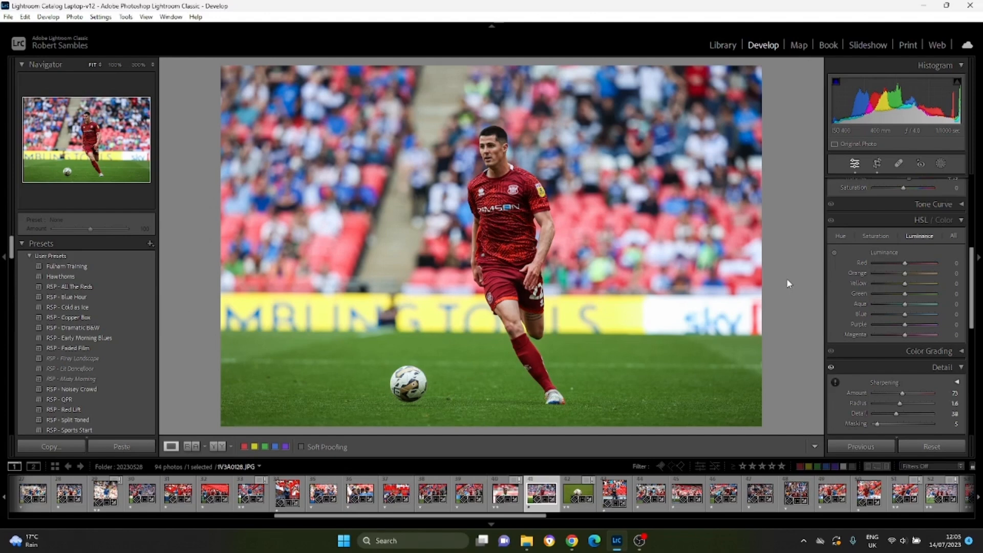
mouse_move(902, 293)
left_mouse_down()
mouse_move(862, 294)
mouse_move(941, 294)
mouse_move(906, 296)
left_mouse_up()
double_click(906, 295)
Set the HSL saturation of Red to +35 and Yellow to -8 after trying Yellow at -100, then try raising the overall Saturation.
left_click(881, 235)
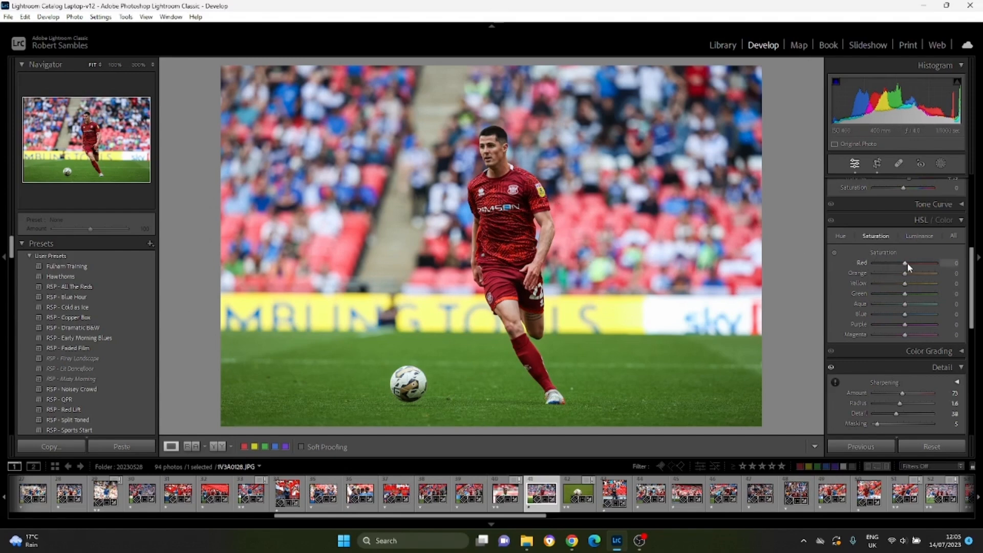
left_click_drag(905, 265, 906, 284)
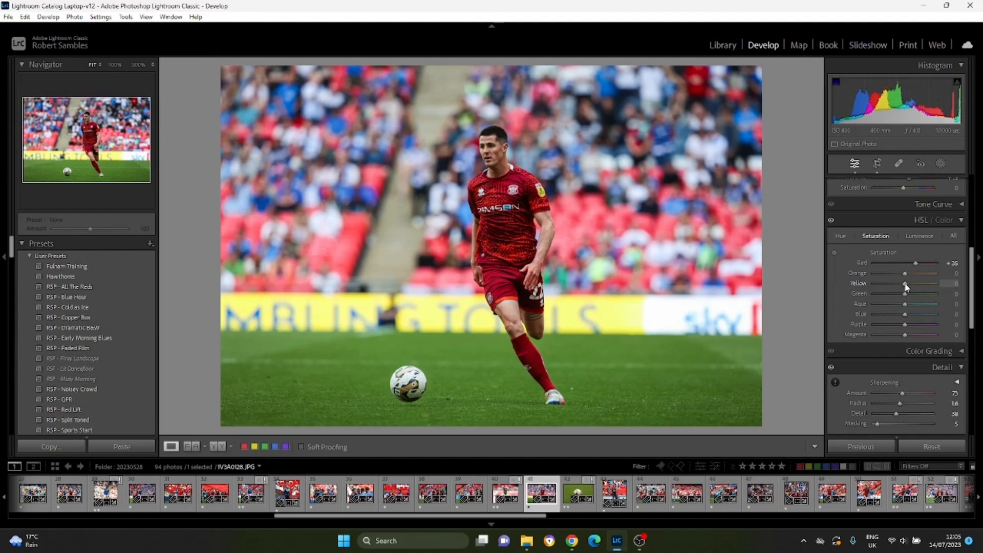
left_click_drag(904, 285, 899, 284)
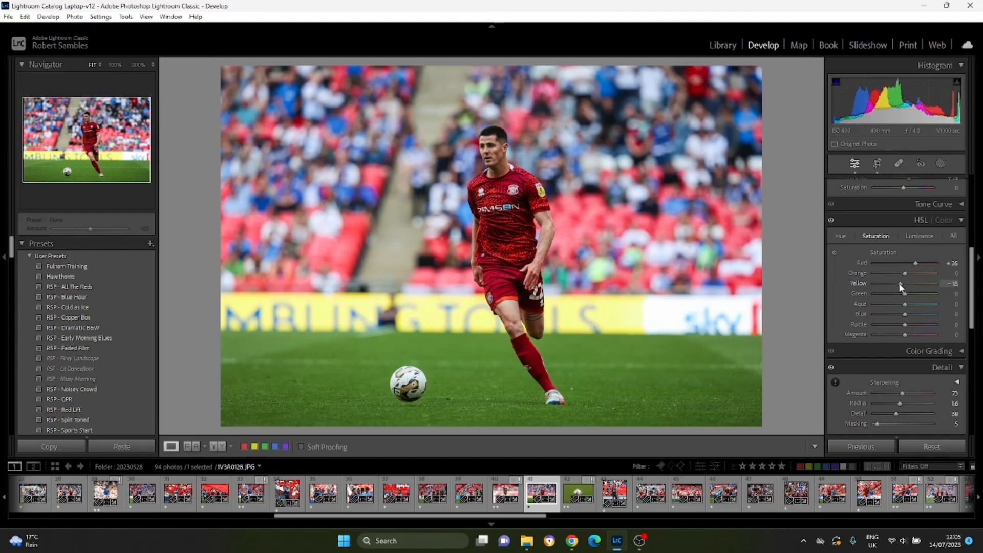
left_click_drag(898, 283, 867, 285)
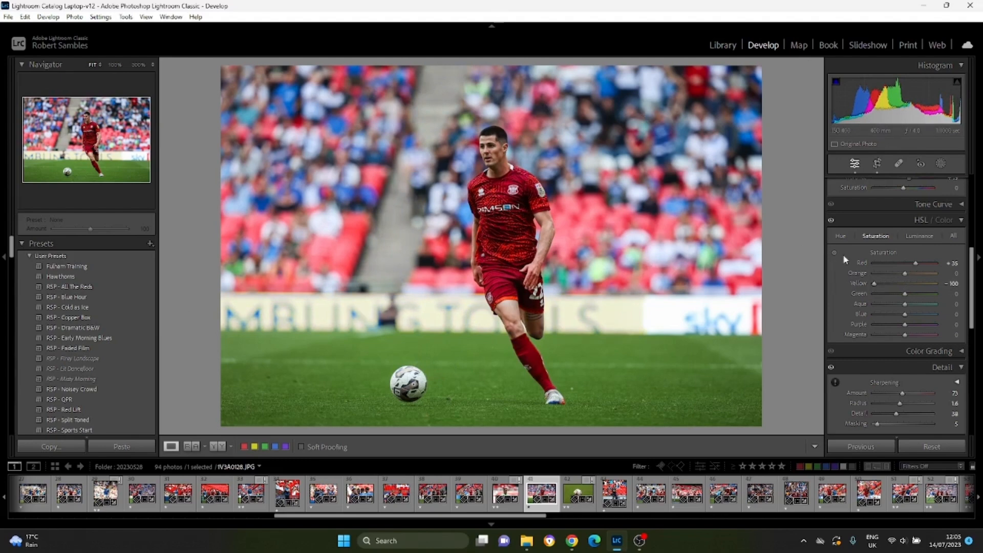
left_click_drag(875, 284, 902, 288)
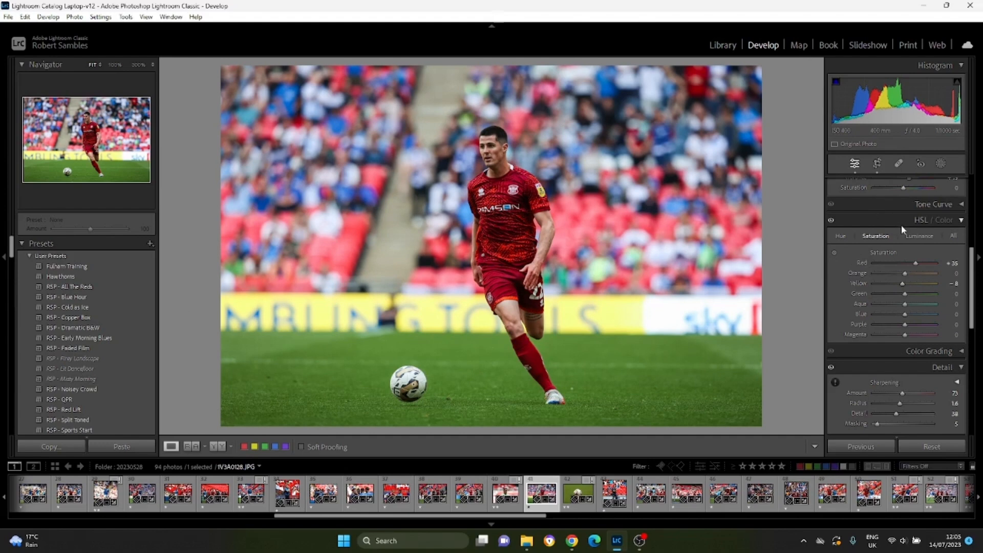
scroll(901, 226, "up", 1)
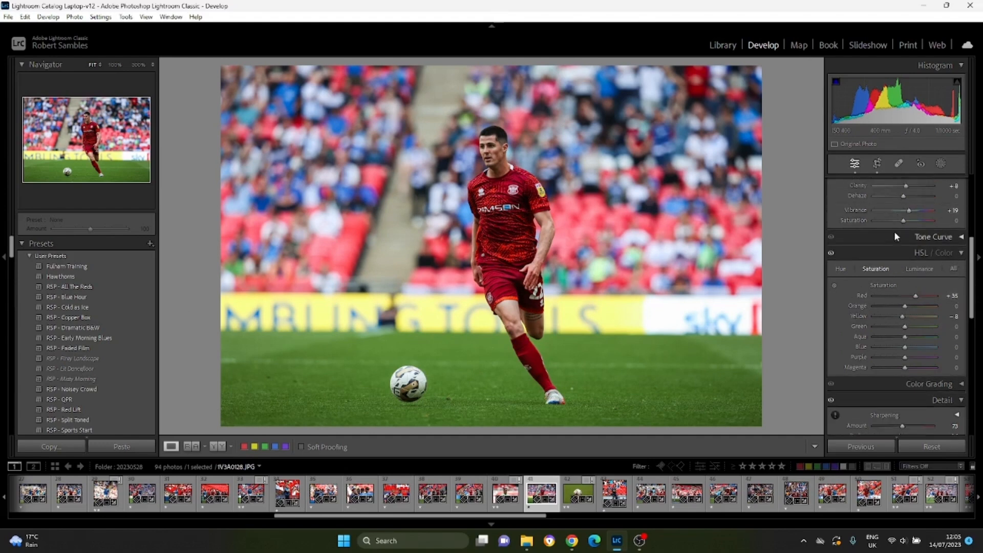
left_click_drag(904, 220, 939, 222)
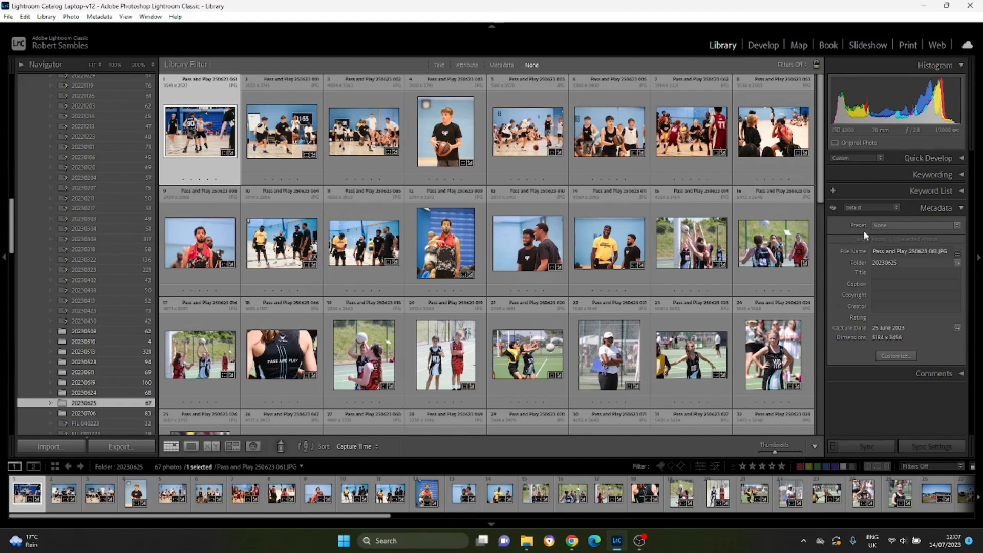
Open the metadata preset editor from the photo's metadata and try including all Basic Info fields, then exclude them.
left_click(944, 224)
left_click(913, 254)
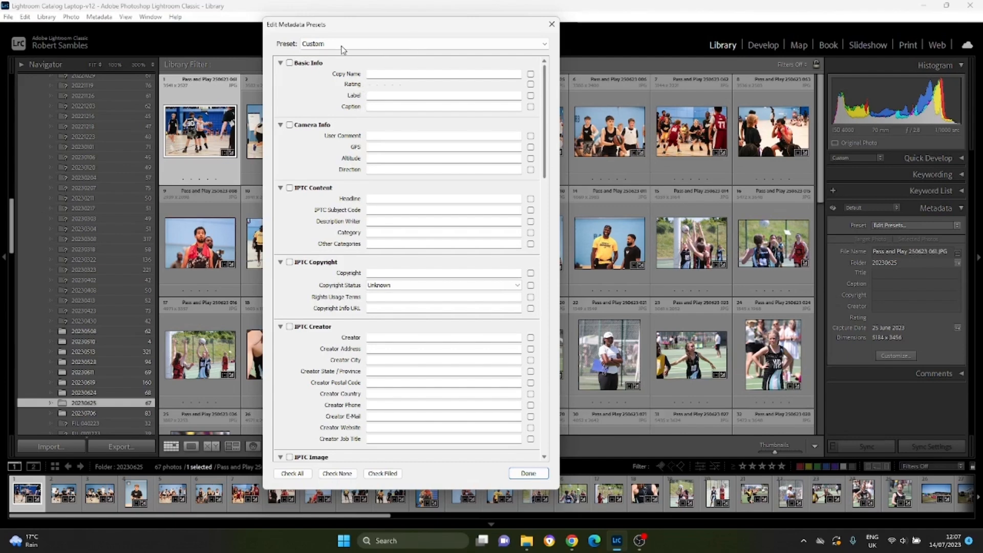
left_click(290, 63)
left_click(423, 73)
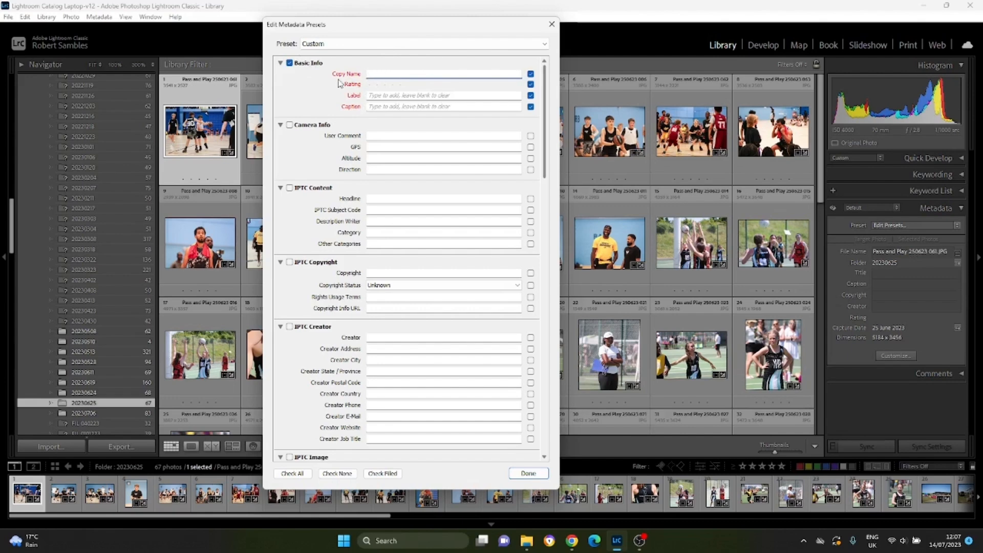
left_click(290, 63)
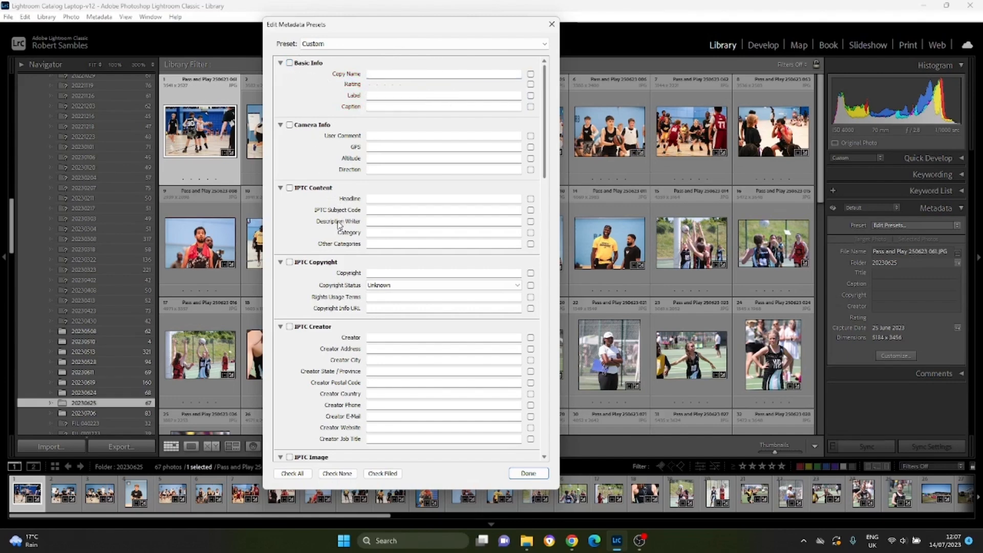
Enter the photographer's name as the IPTC Creator and look through the other metadata fields.
left_click(404, 338)
type("Rob Sambles")
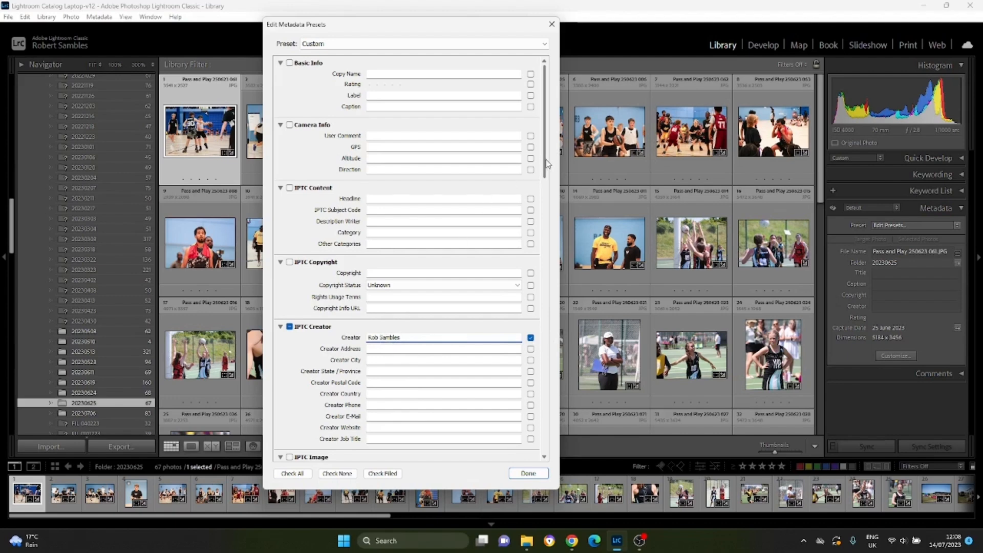
left_click_drag(546, 171, 546, 215)
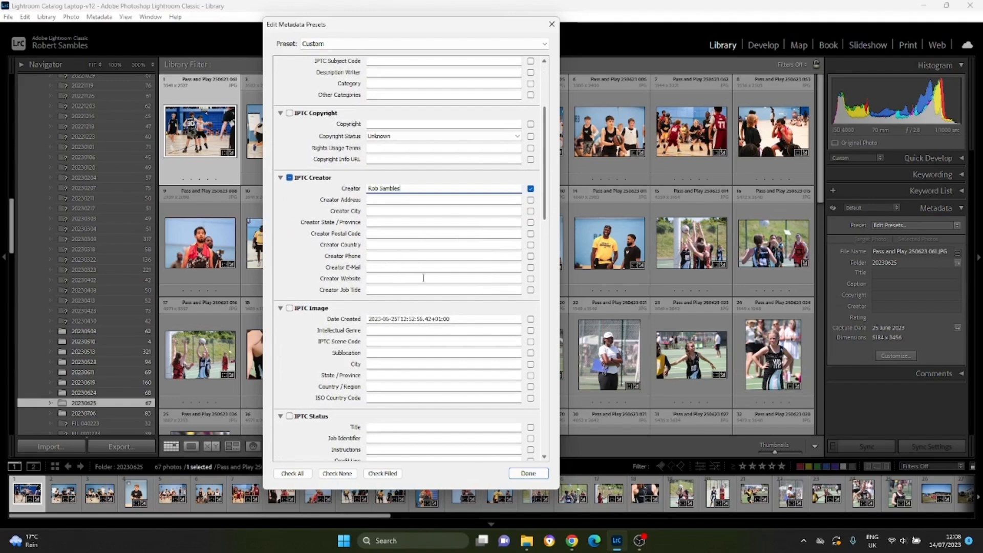
left_click_drag(546, 217, 546, 164)
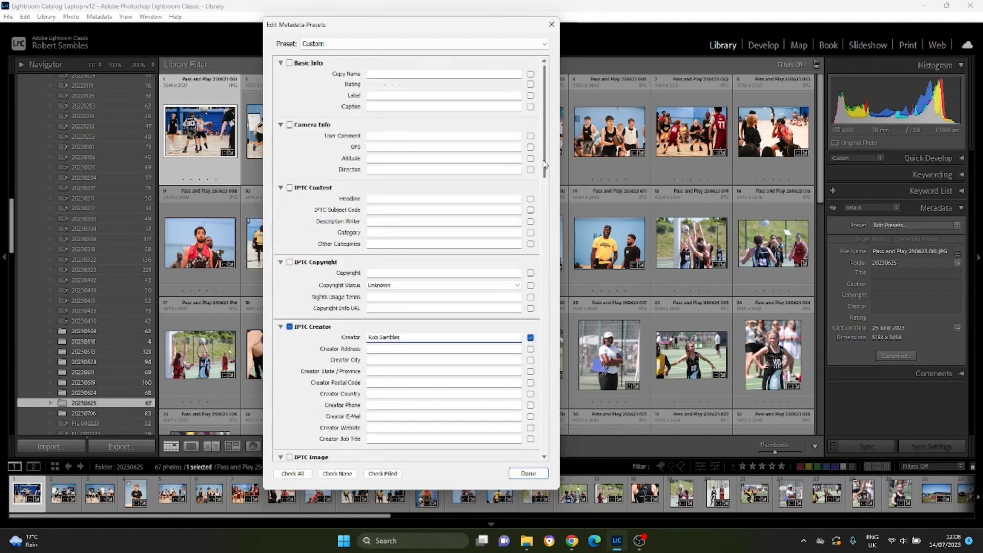
Close the metadata preset editor without saving the changes as a new preset.
left_click(524, 471)
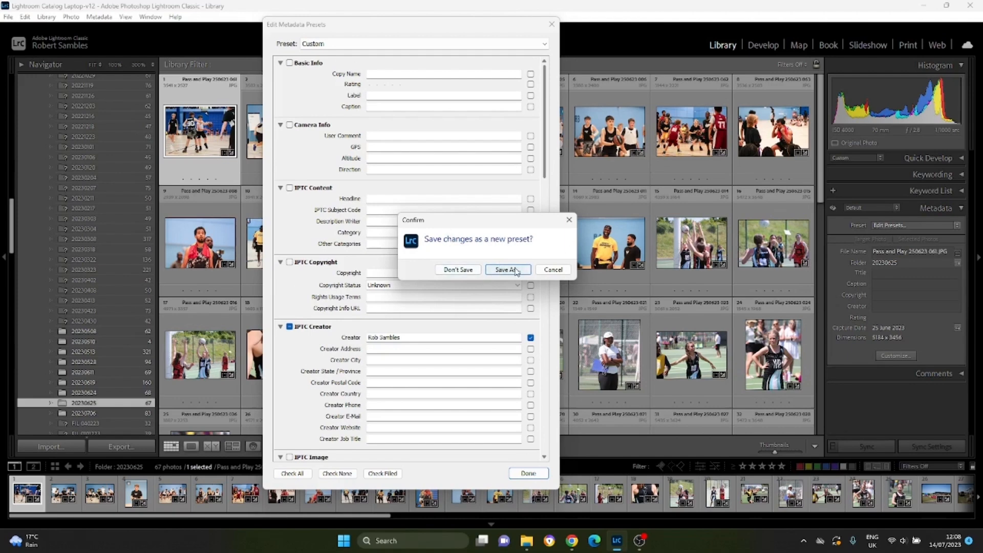
left_click(553, 269)
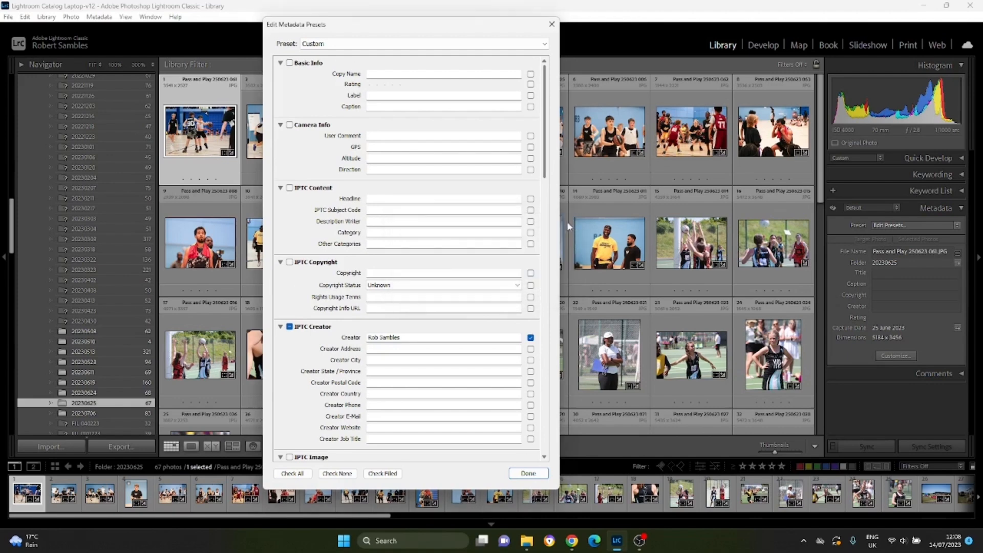
left_click(530, 473)
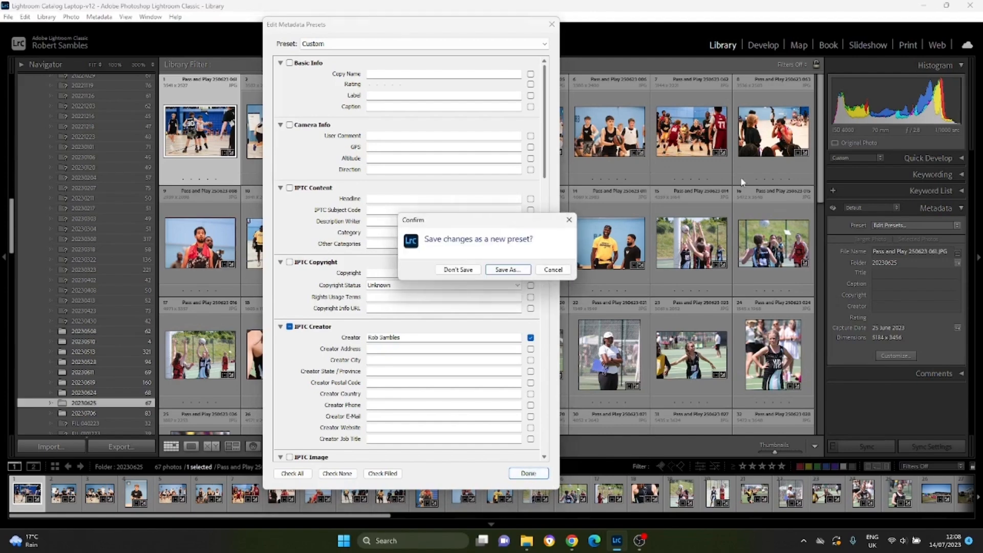
left_click(543, 272)
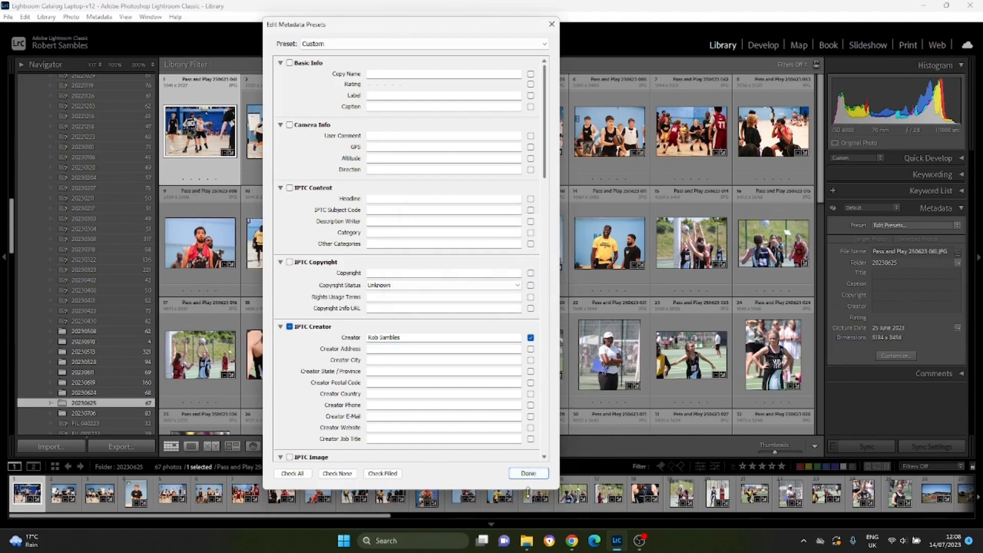
left_click(529, 473)
left_click(459, 270)
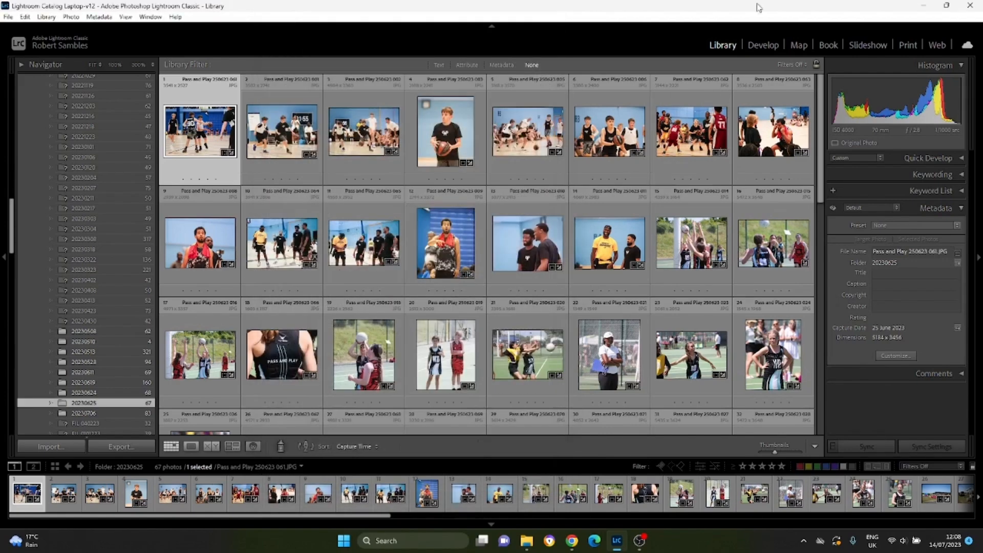
Open the photo and video import and view the metadata preset choices for applying during import.
left_click(8, 16)
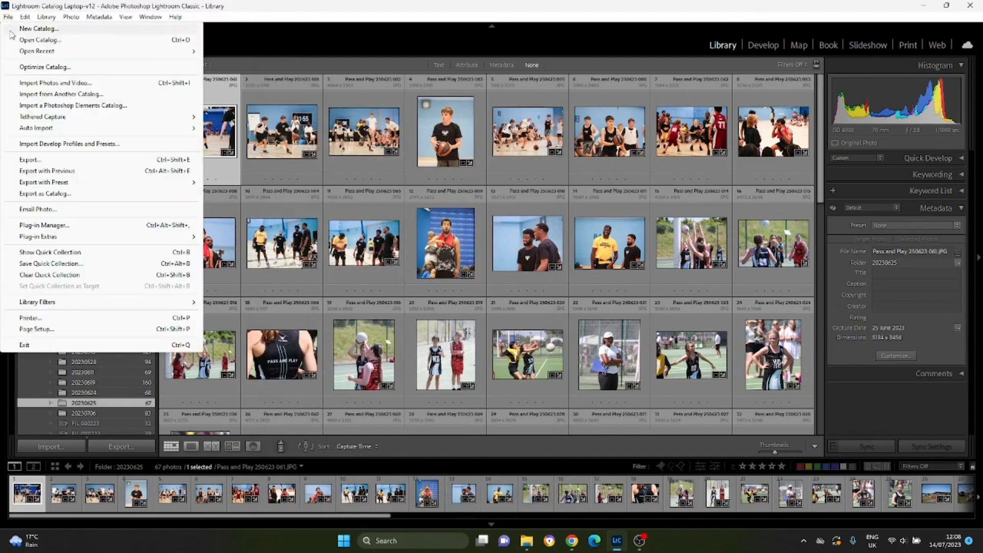
left_click(31, 84)
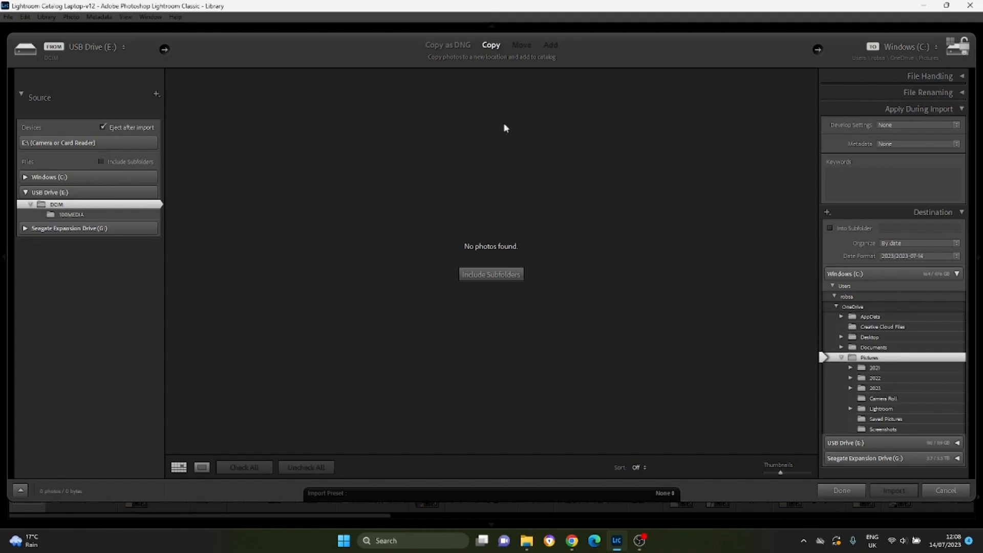
left_click(902, 146)
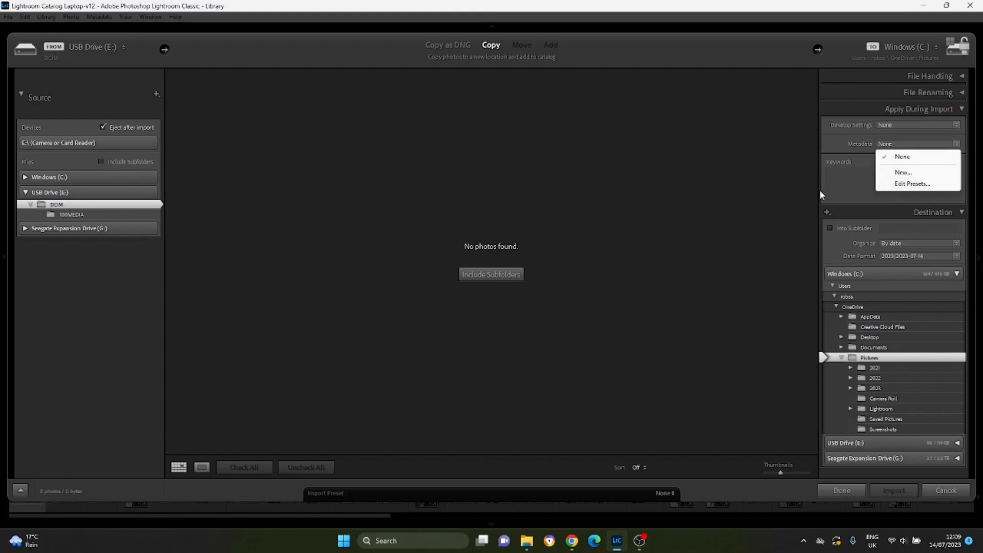
left_click(792, 197)
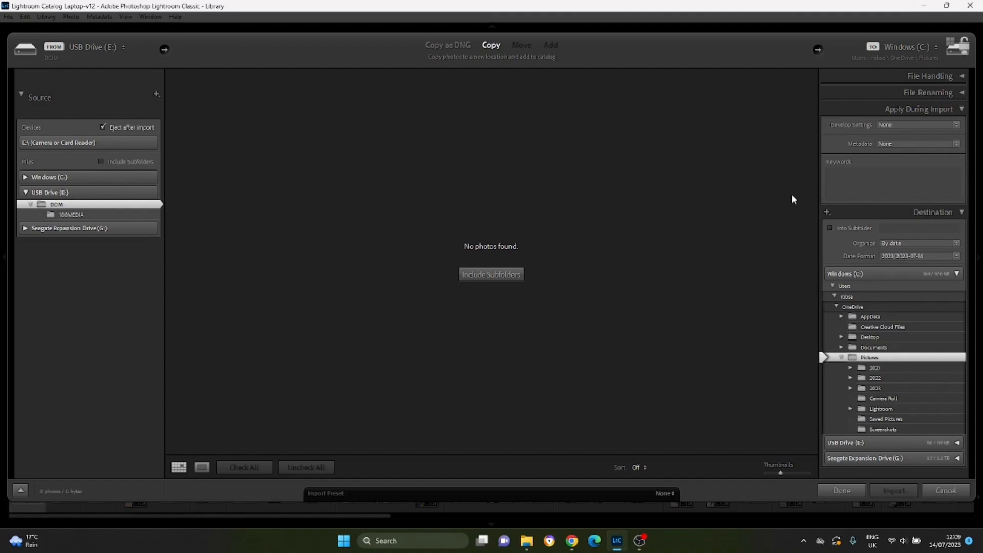